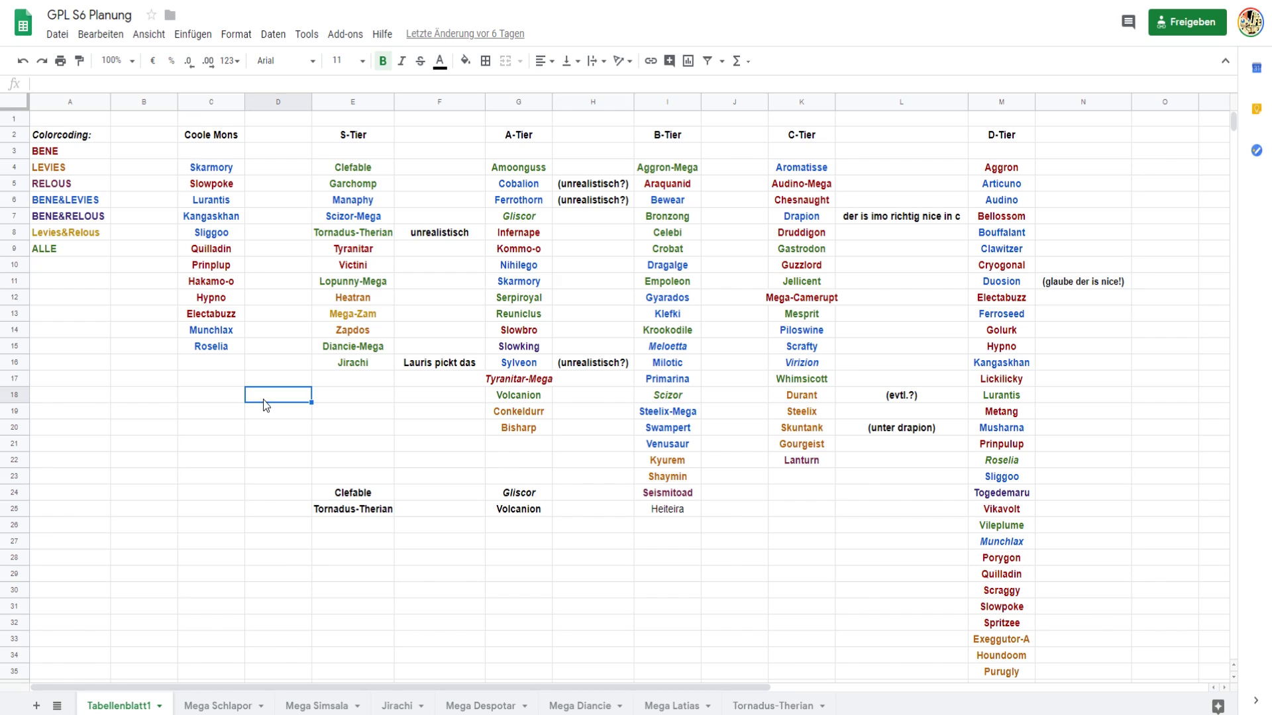
Delete the note beside Jirachi in the S-Tier list.
{"action": "key", "text": "Right"}
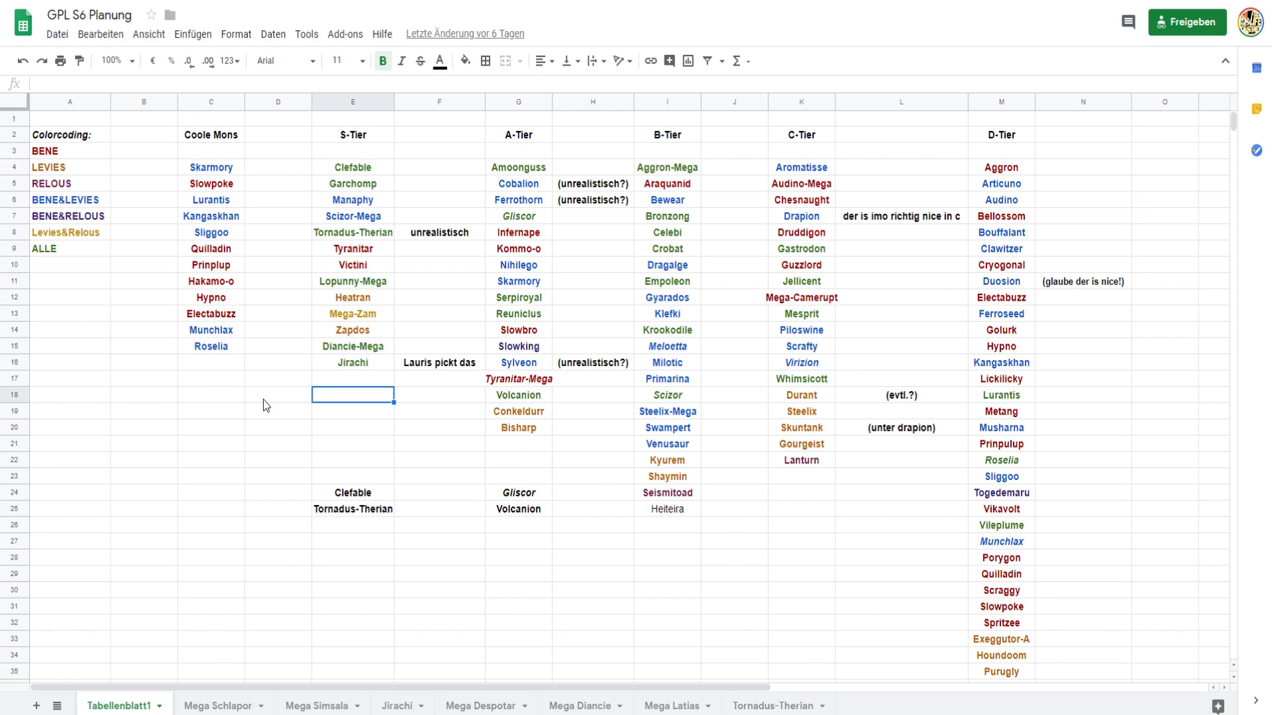
{"action": "key", "text": "Left"}
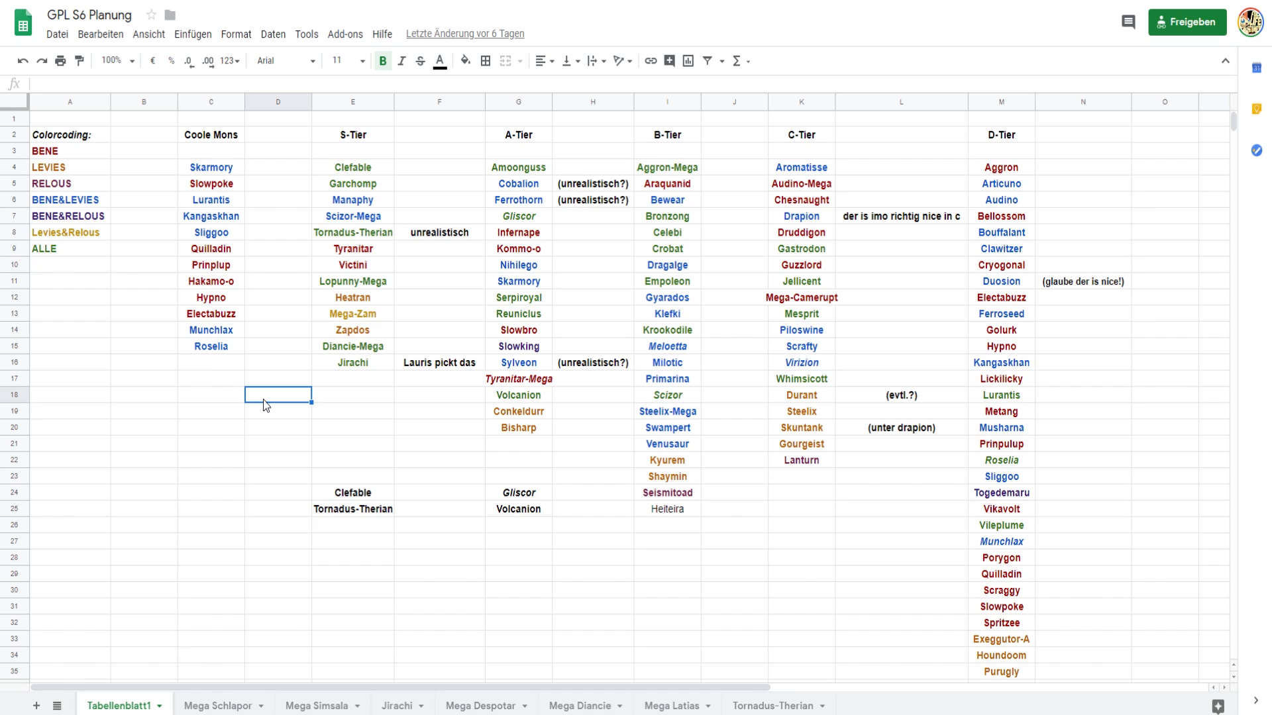
{"action": "key", "text": "Right"}
{"action": "key", "text": "Right"}
{"action": "key", "text": "Up"}
{"action": "key", "text": "Up"}
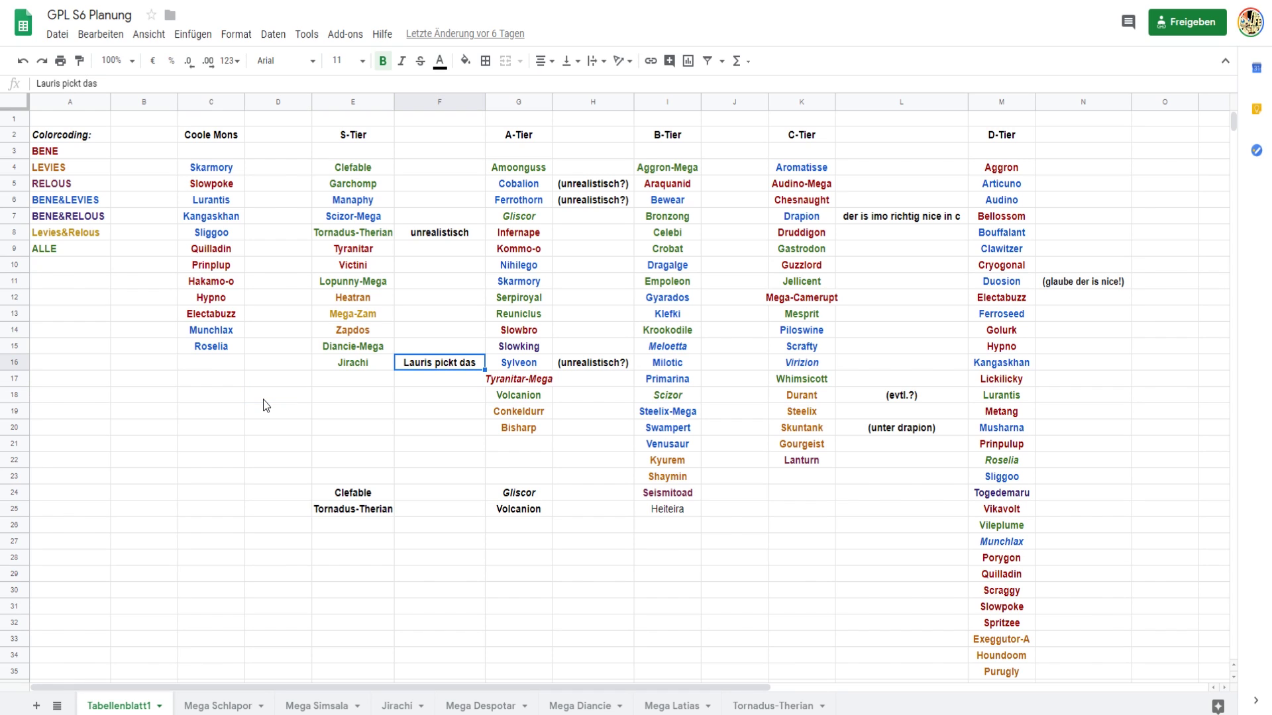
{"action": "key", "text": "Delete"}
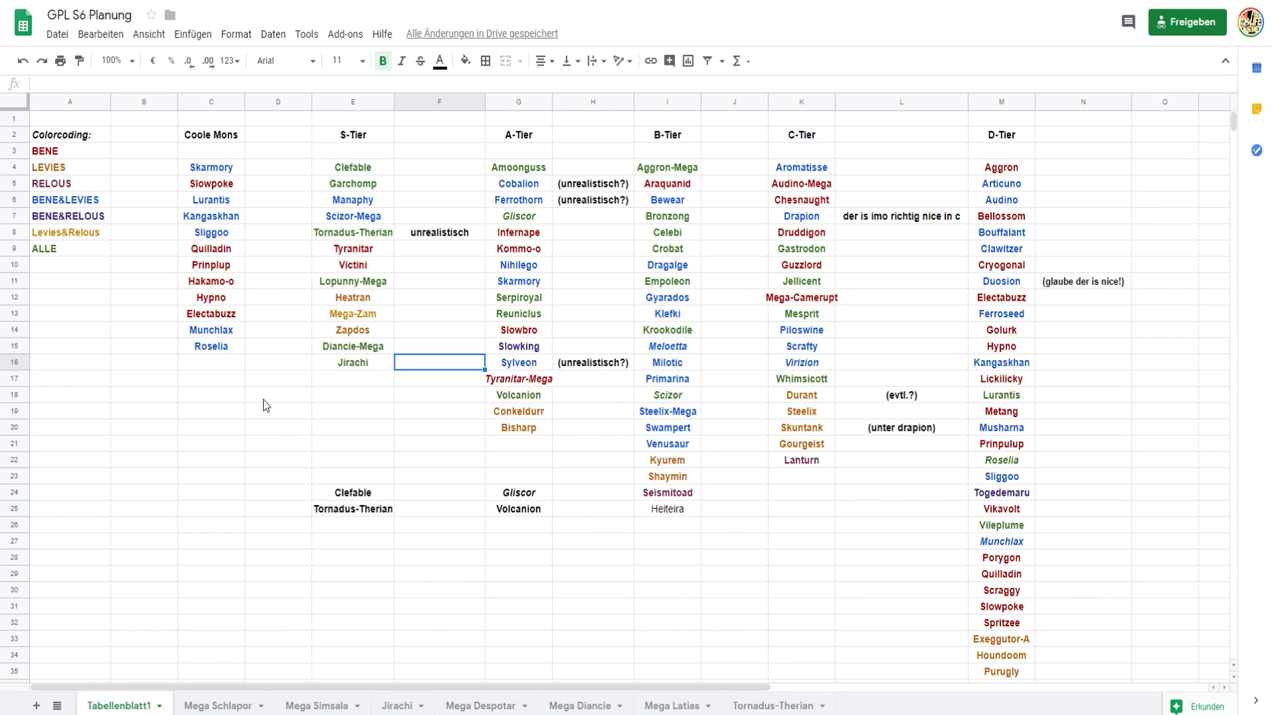
Go through the entries of the Coole Mons column, from Skarmory down to the lower picks.
{"action": "key", "text": "Left"}
{"action": "key", "text": "Up"}
{"action": "key", "text": "Left"}
{"action": "key", "text": "Left"}
{"action": "key", "text": "Up"}
{"action": "key", "text": "Up"}
{"action": "key", "text": "Up"}
{"action": "key", "text": "Up"}
{"action": "key", "text": "Up"}
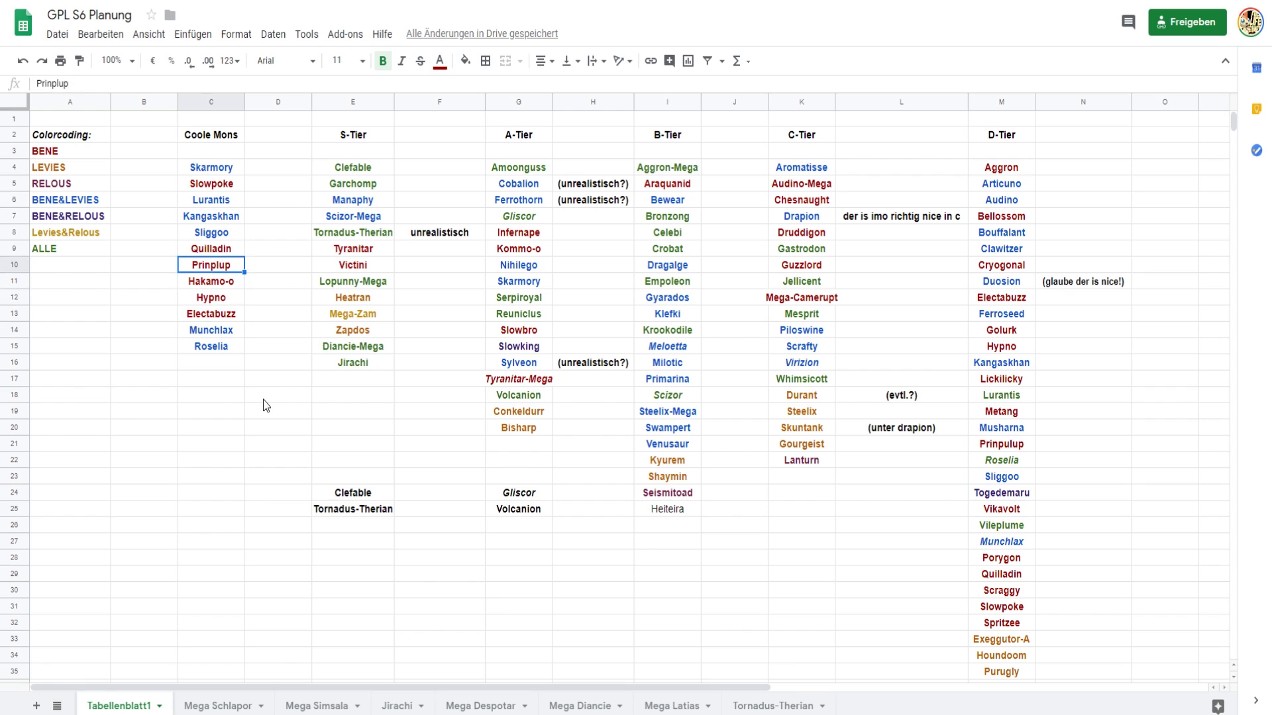
{"action": "key", "text": "Up"}
{"action": "key", "text": "Up"}
{"action": "key", "text": "Up"}
{"action": "key", "text": "Up"}
{"action": "key", "text": "Up"}
{"action": "key", "text": "Up"}
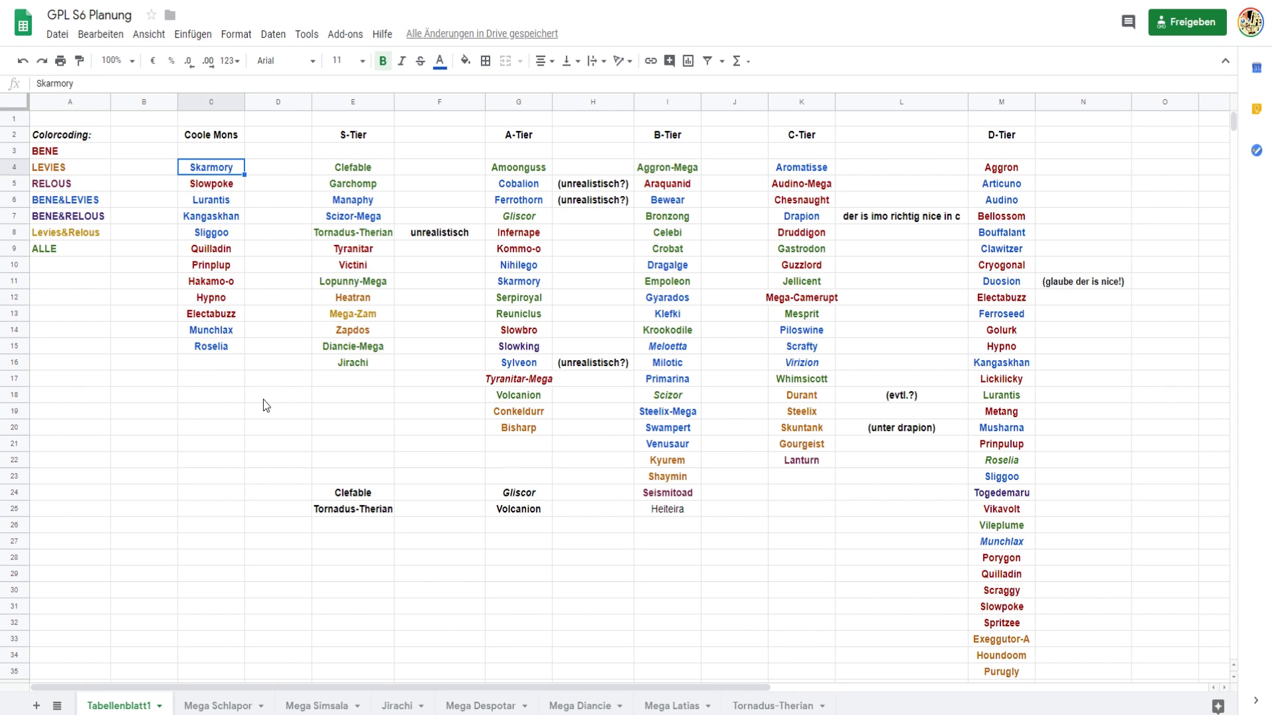
{"action": "key", "text": "Down"}
{"action": "key", "text": "Down"}
{"action": "key", "text": "Down"}
{"action": "key", "text": "Down"}
{"action": "key", "text": "Down"}
{"action": "key", "text": "Down"}
{"action": "key", "text": "Down"}
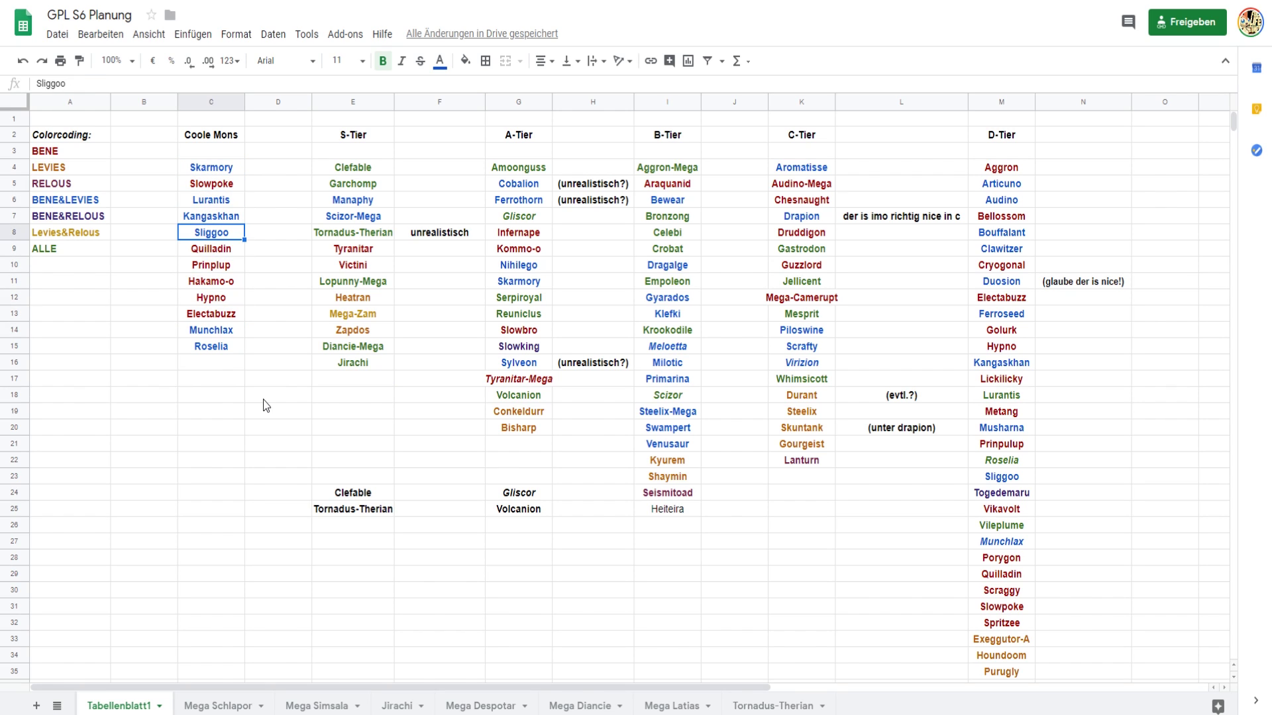
{"action": "key", "text": "Down"}
{"action": "key", "text": "Down"}
{"action": "key", "text": "Down"}
{"action": "key", "text": "Down"}
{"action": "key", "text": "Up"}
{"action": "key", "text": "Up"}
{"action": "key", "text": "Up"}
{"action": "key", "text": "Up"}
{"action": "key", "text": "Up"}
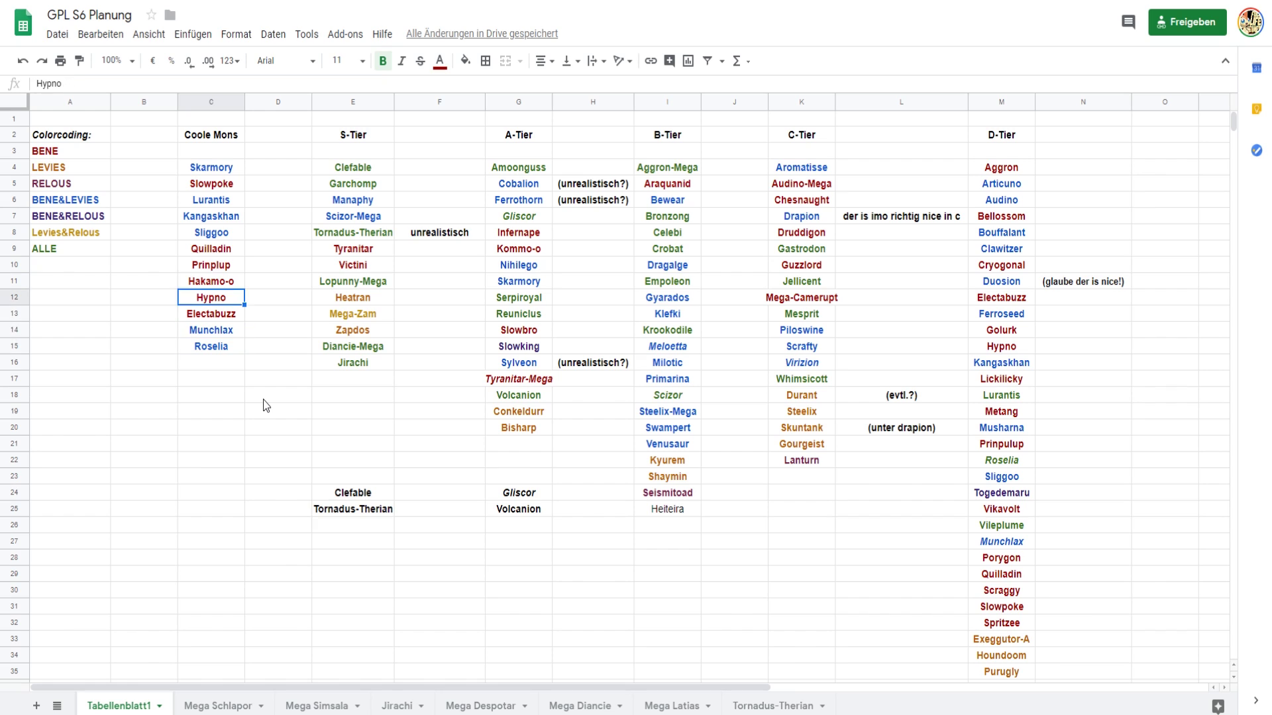
Highlight groups of Coole Mons entries for review, starting with Prinplup through Roselia and moving up to Lurantis.
{"action": "key", "text": "shift+Down"}
{"action": "key", "text": "shift+Down"}
{"action": "key", "text": "shift+Down"}
{"action": "key", "text": "shift+Down"}
{"action": "key", "text": "shift+Down"}
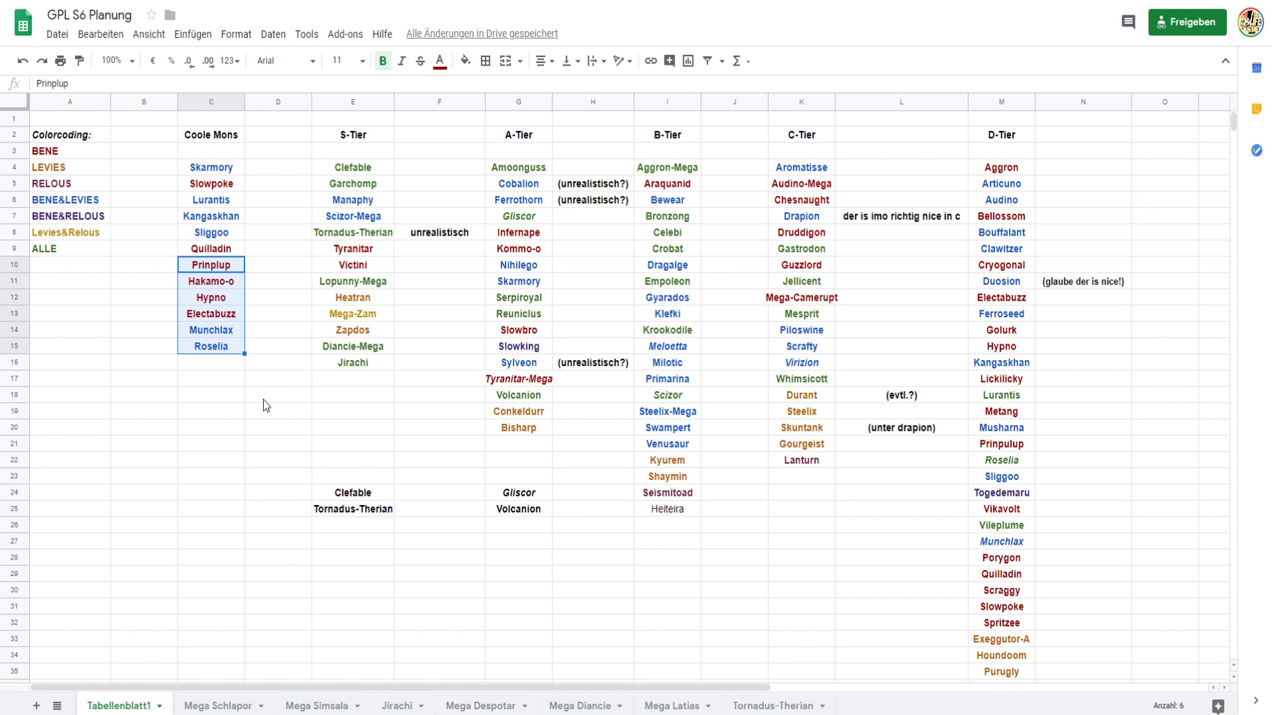
{"action": "key", "text": "Up"}
{"action": "key", "text": "Up"}
{"action": "key", "text": "Down"}
{"action": "key", "text": "Up"}
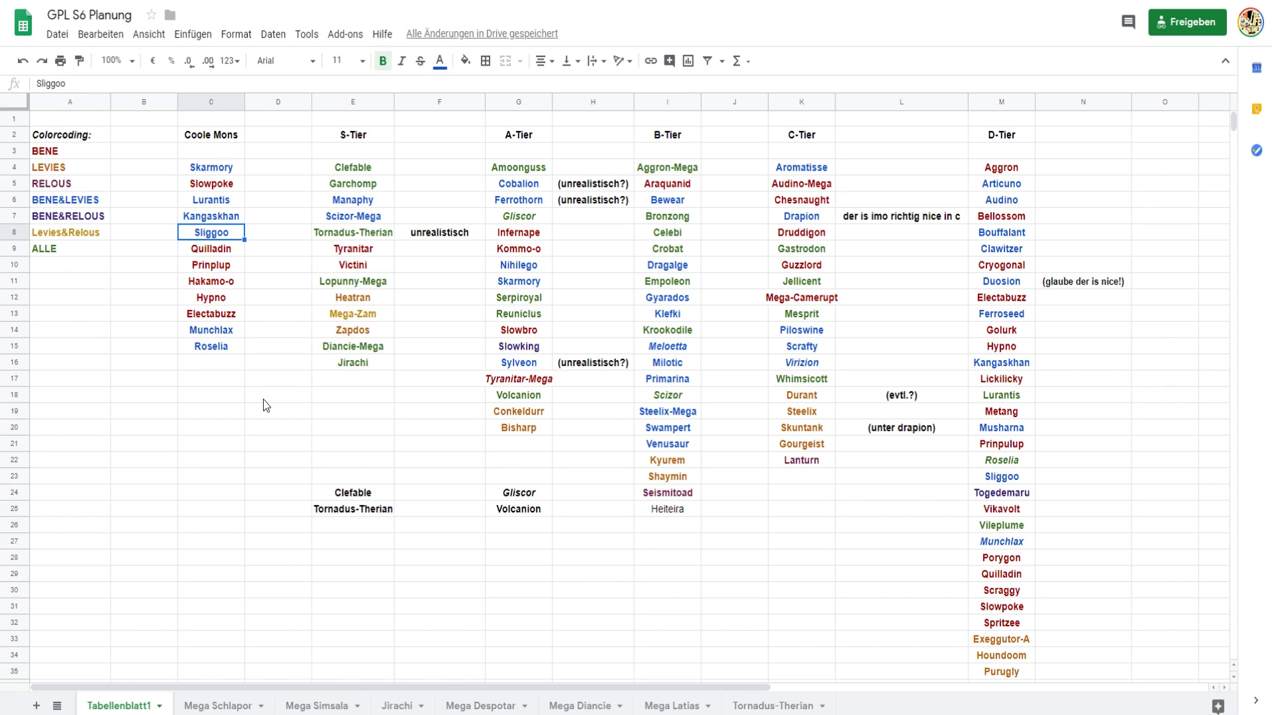
{"action": "key", "text": "shift+Down"}
{"action": "key", "text": "Up"}
{"action": "key", "text": "Up"}
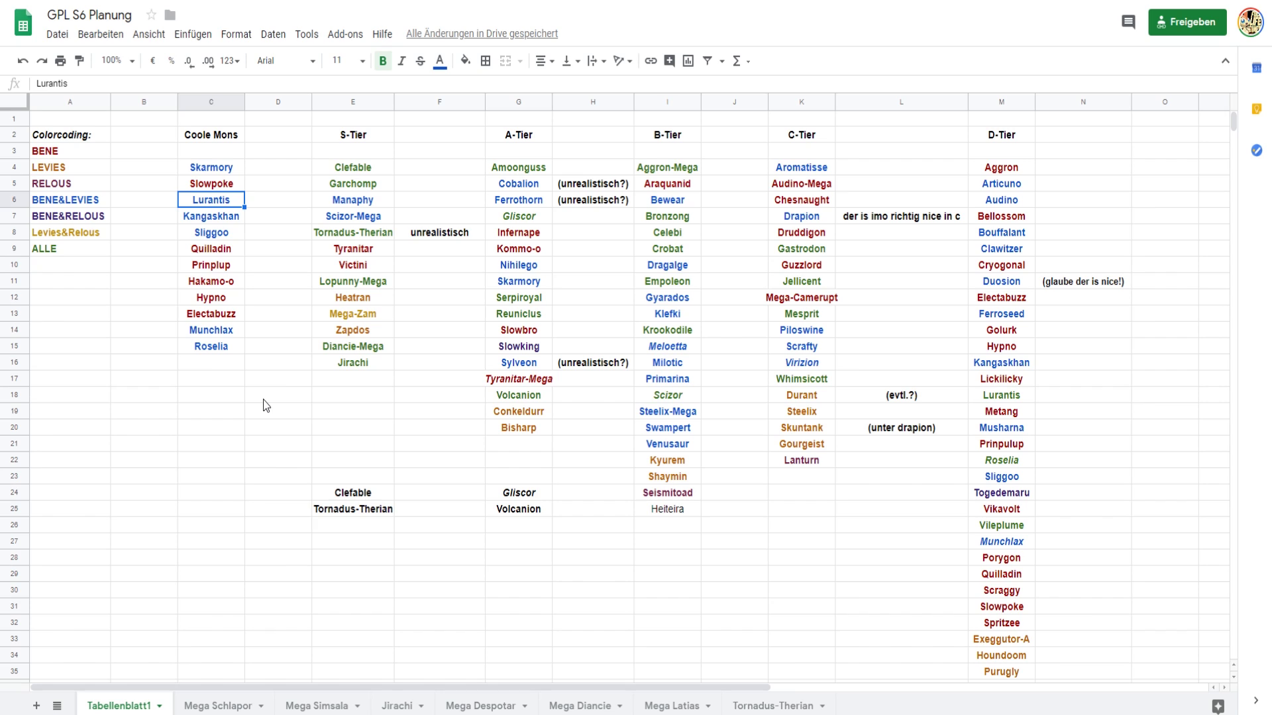
{"action": "key", "text": "shift+Down"}
{"action": "key", "text": "shift+Down"}
{"action": "key", "text": "shift+Up"}
{"action": "key", "text": "shift+Up"}
{"action": "key", "text": "shift+Up"}
{"action": "key", "text": "shift+Down"}
Examine the A-Tier column down to Tyranitar-Mega and Slowking.
{"action": "key", "text": "Right"}
{"action": "key", "text": "Right"}
{"action": "key", "text": "Down"}
{"action": "key", "text": "Down"}
{"action": "key", "text": "Right"}
{"action": "key", "text": "Right"}
{"action": "key", "text": "Down"}
{"action": "key", "text": "Down"}
{"action": "key", "text": "Down"}
{"action": "key", "text": "Down"}
{"action": "key", "text": "Down"}
{"action": "key", "text": "Down"}
{"action": "key", "text": "Down"}
{"action": "key", "text": "Down"}
{"action": "key", "text": "Down"}
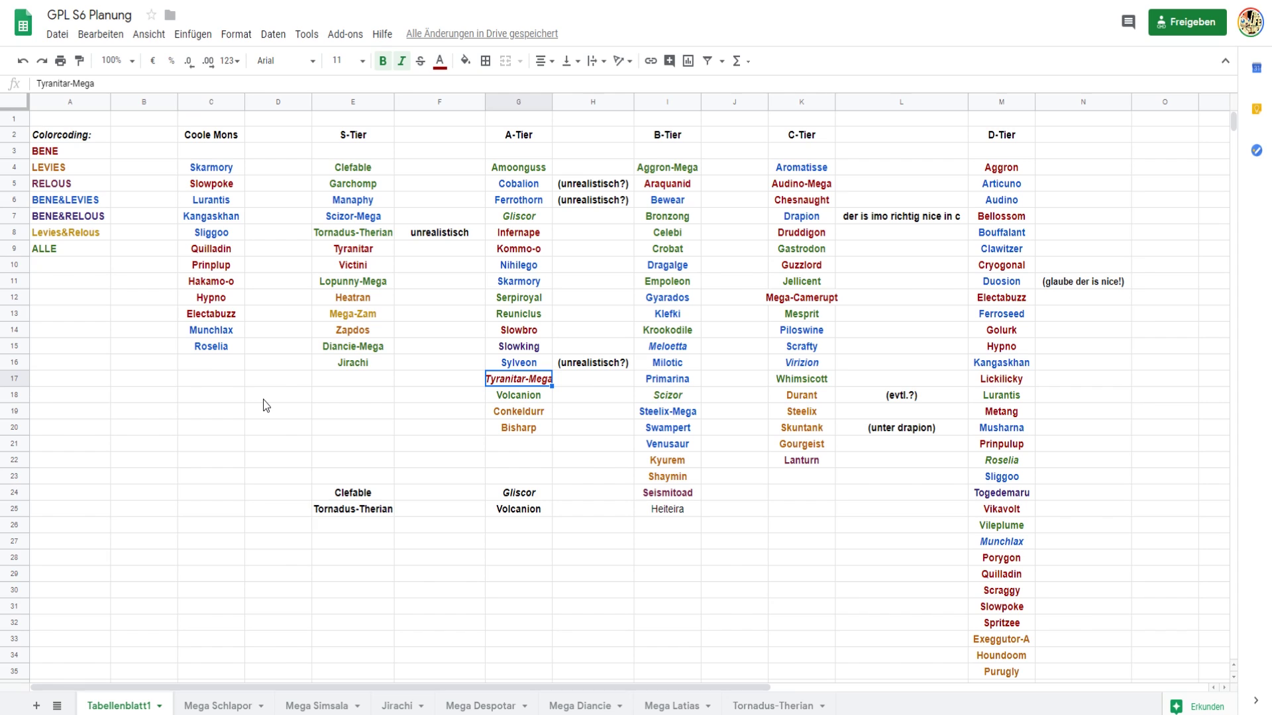
{"action": "key", "text": "Up"}
{"action": "key", "text": "Up"}
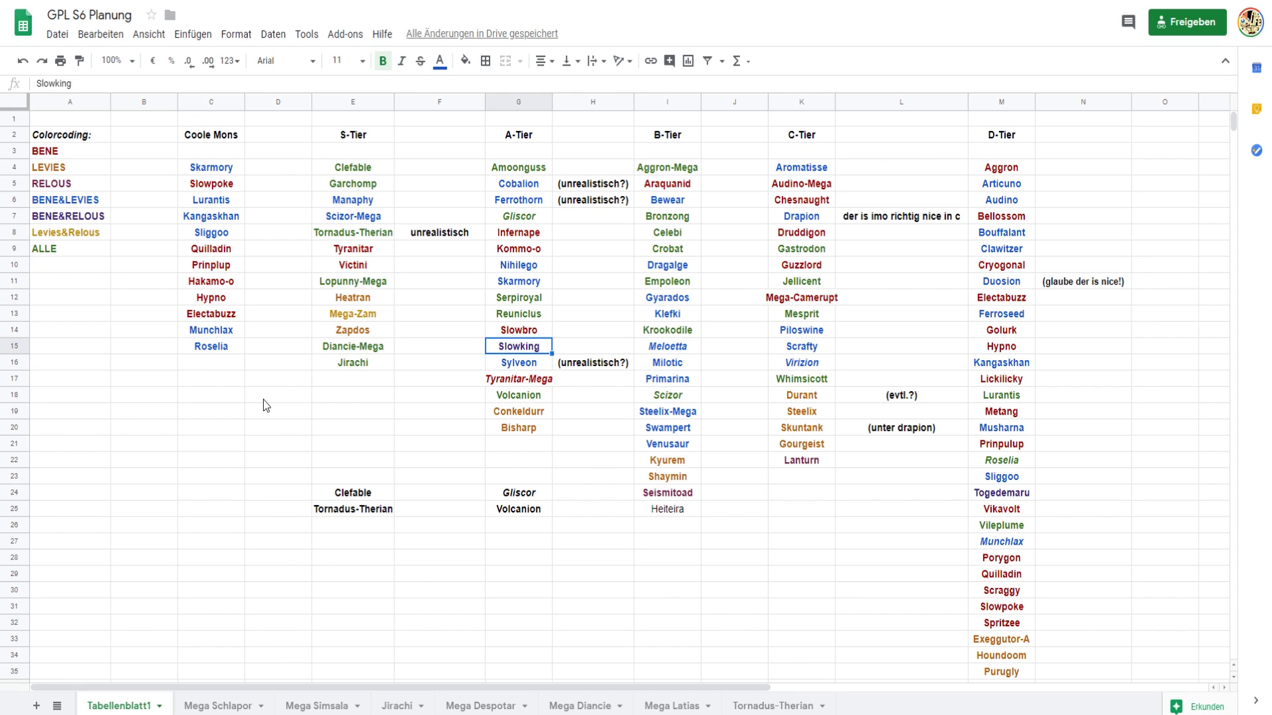
Review Tornadus-Therian with its neighbouring note, and Jirachi, in the S-Tier list.
{"action": "key", "text": "Left"}
{"action": "key", "text": "Up"}
{"action": "key", "text": "Up"}
{"action": "key", "text": "Up"}
{"action": "key", "text": "Up"}
{"action": "key", "text": "Up"}
{"action": "key", "text": "Up"}
{"action": "key", "text": "Up"}
{"action": "key", "text": "Left"}
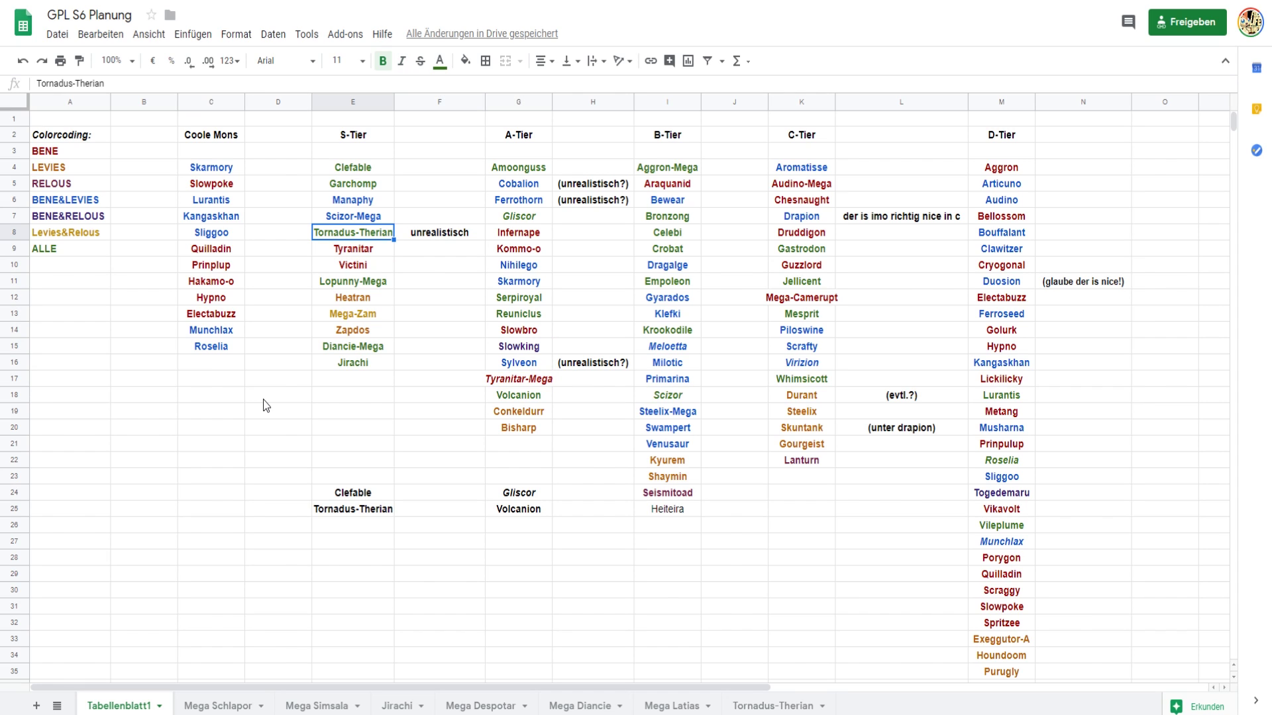
{"action": "key", "text": "Right"}
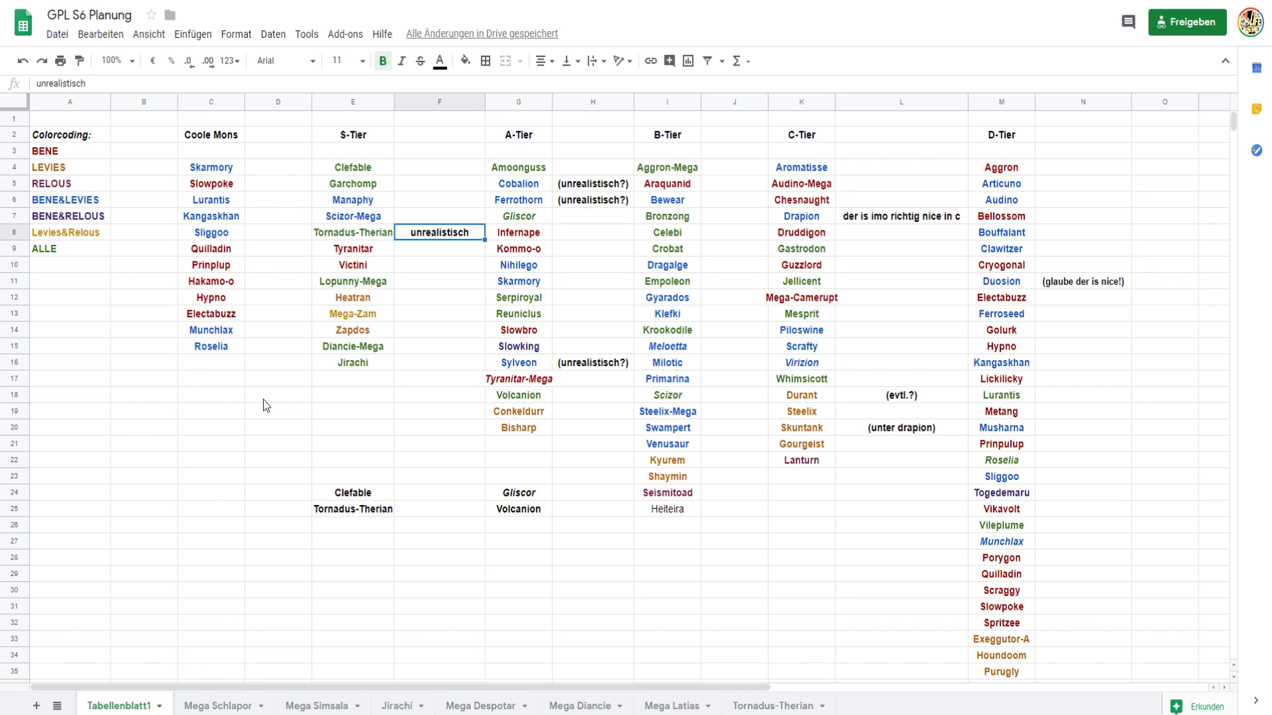
{"action": "left_click", "coordinate": [346, 365]}
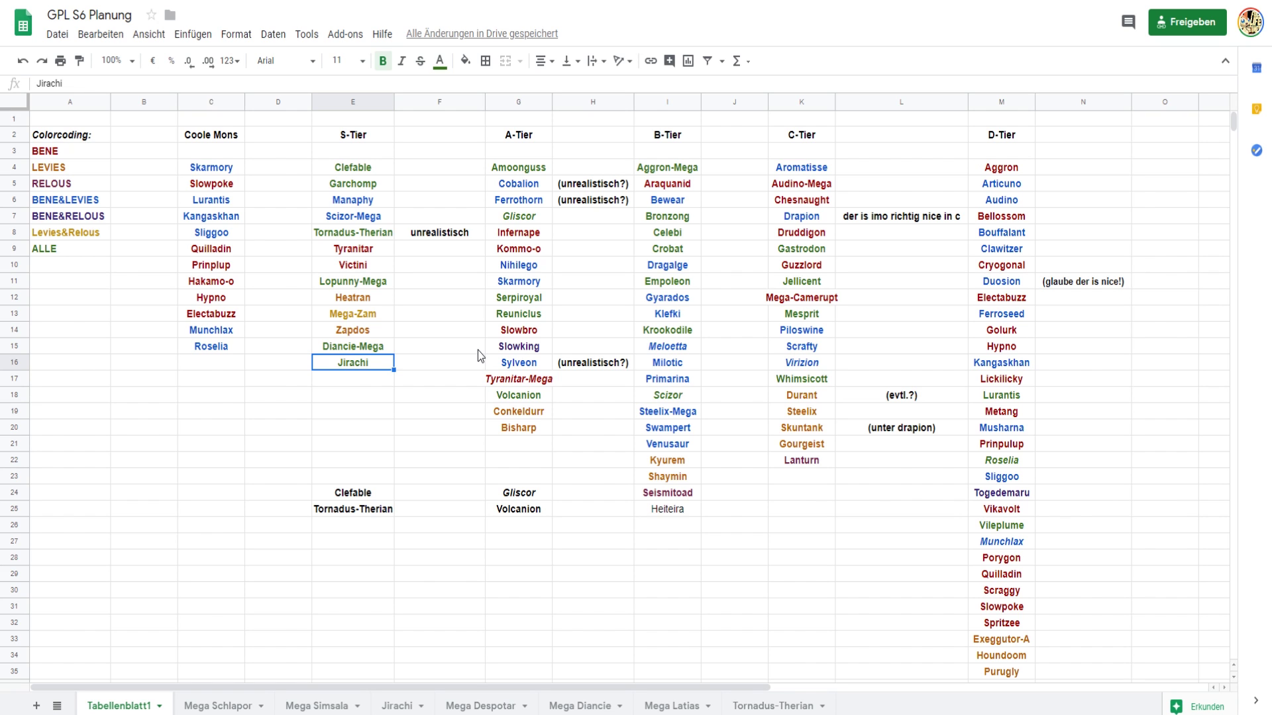
Look over the team drafts written below the tier lists and return to the tier overview.
{"action": "scroll", "coordinate": [479, 350], "scroll_direction": "down", "scroll_amount": 3}
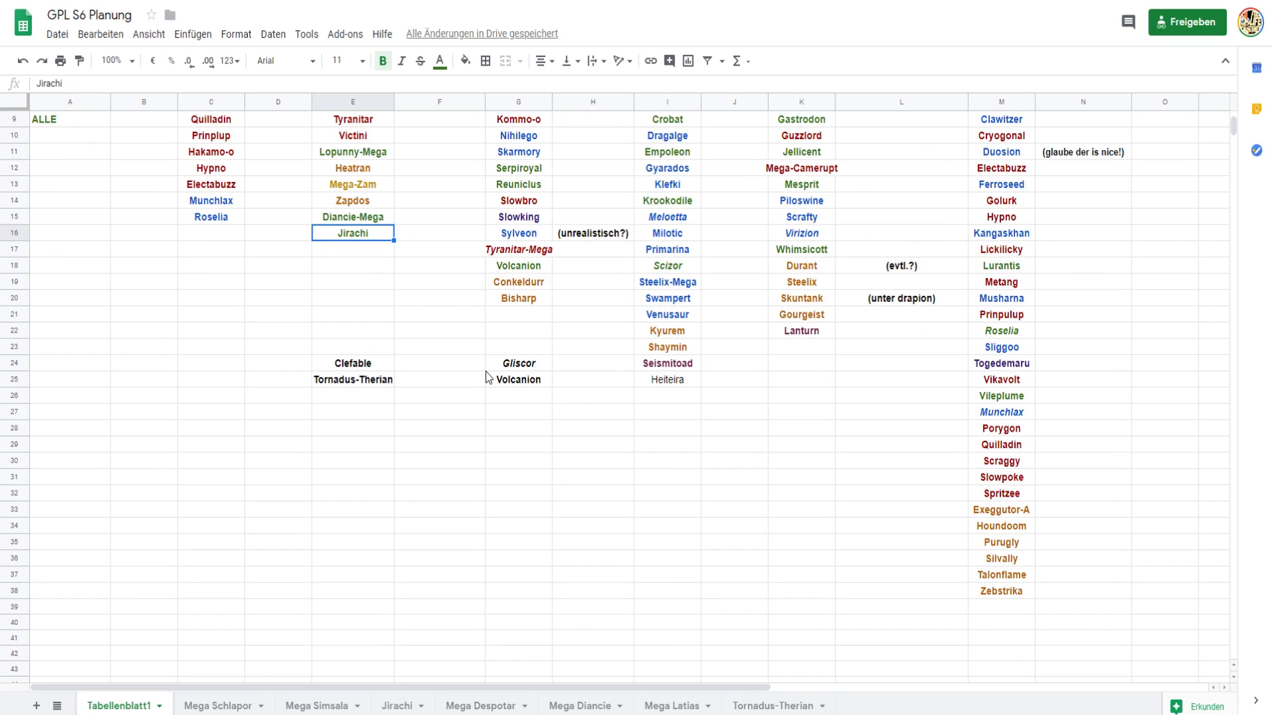
{"action": "scroll", "coordinate": [485, 371], "scroll_direction": "down", "scroll_amount": 6}
{"action": "scroll", "coordinate": [268, 384], "scroll_direction": "down", "scroll_amount": 6}
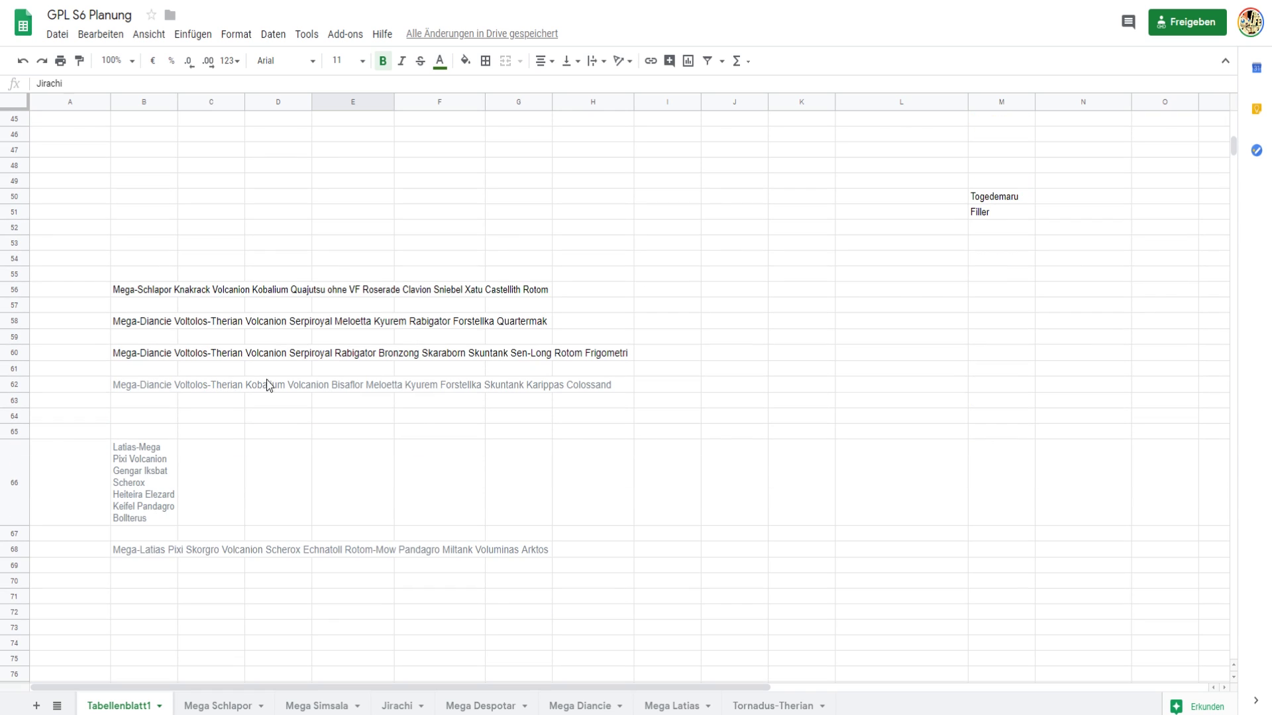
{"action": "scroll", "coordinate": [501, 538], "scroll_direction": "up", "scroll_amount": 15}
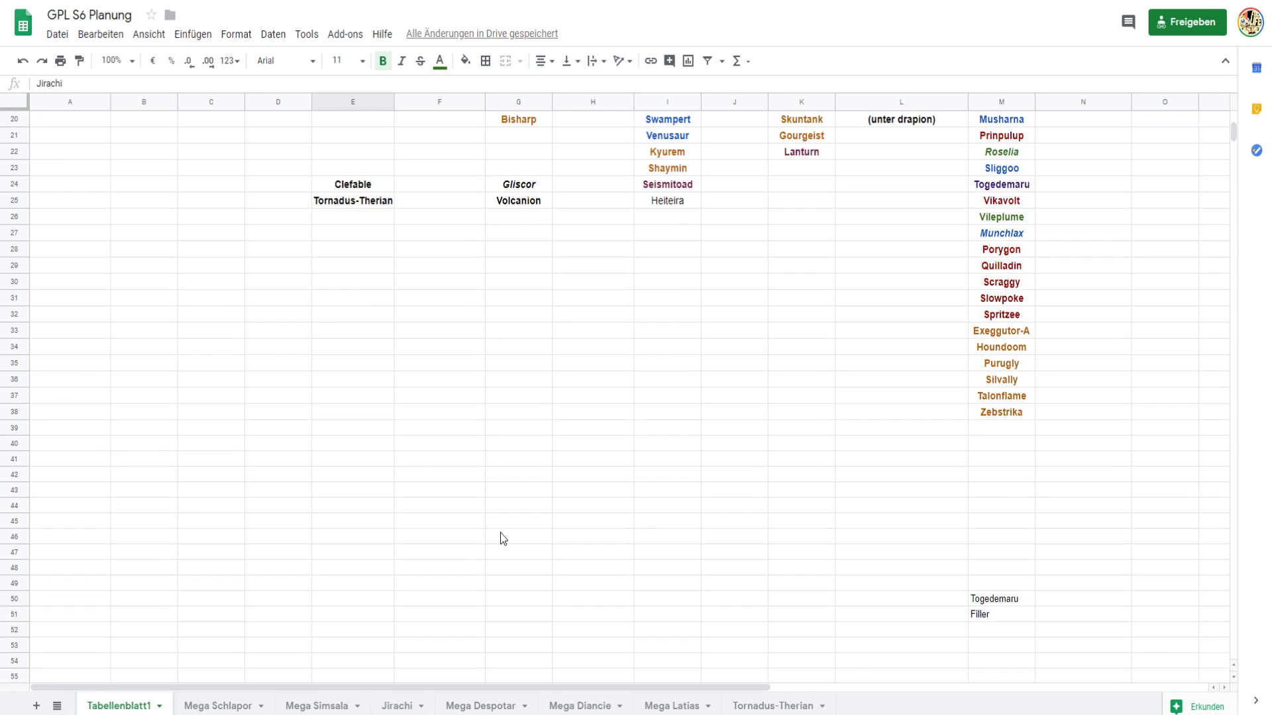
{"action": "left_click", "coordinate": [459, 445]}
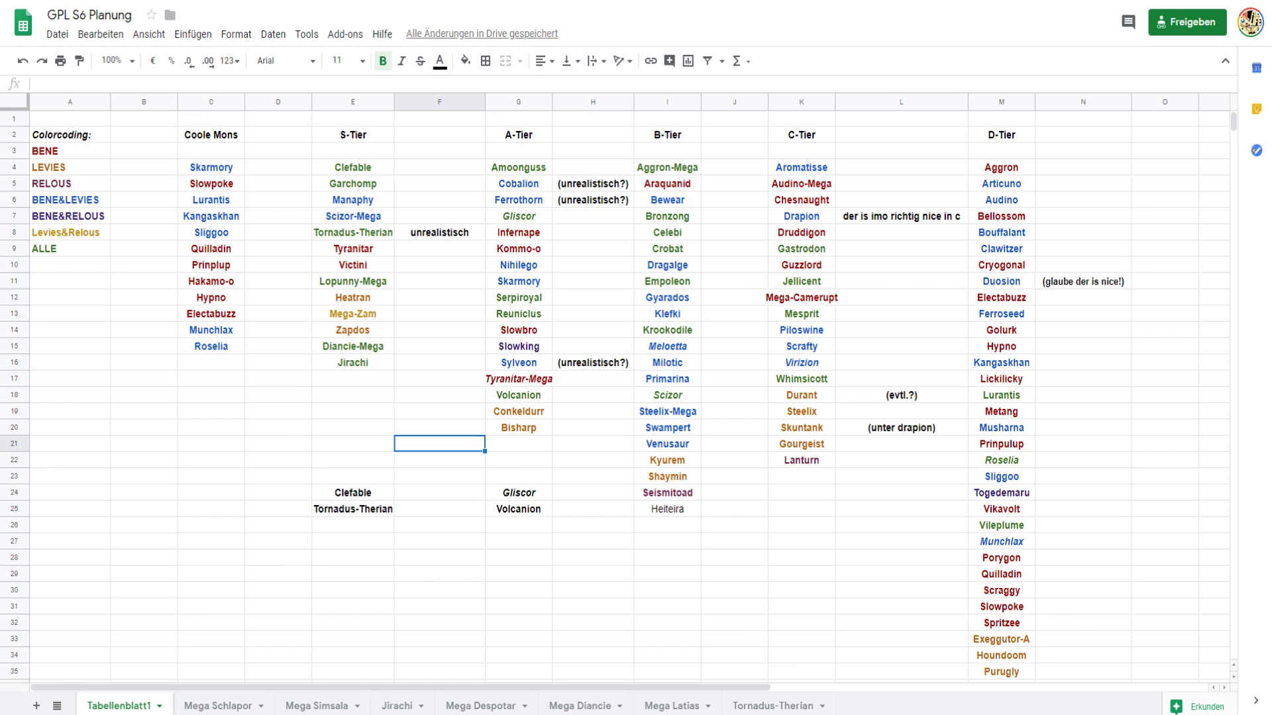
{"action": "left_click", "coordinate": [359, 608]}
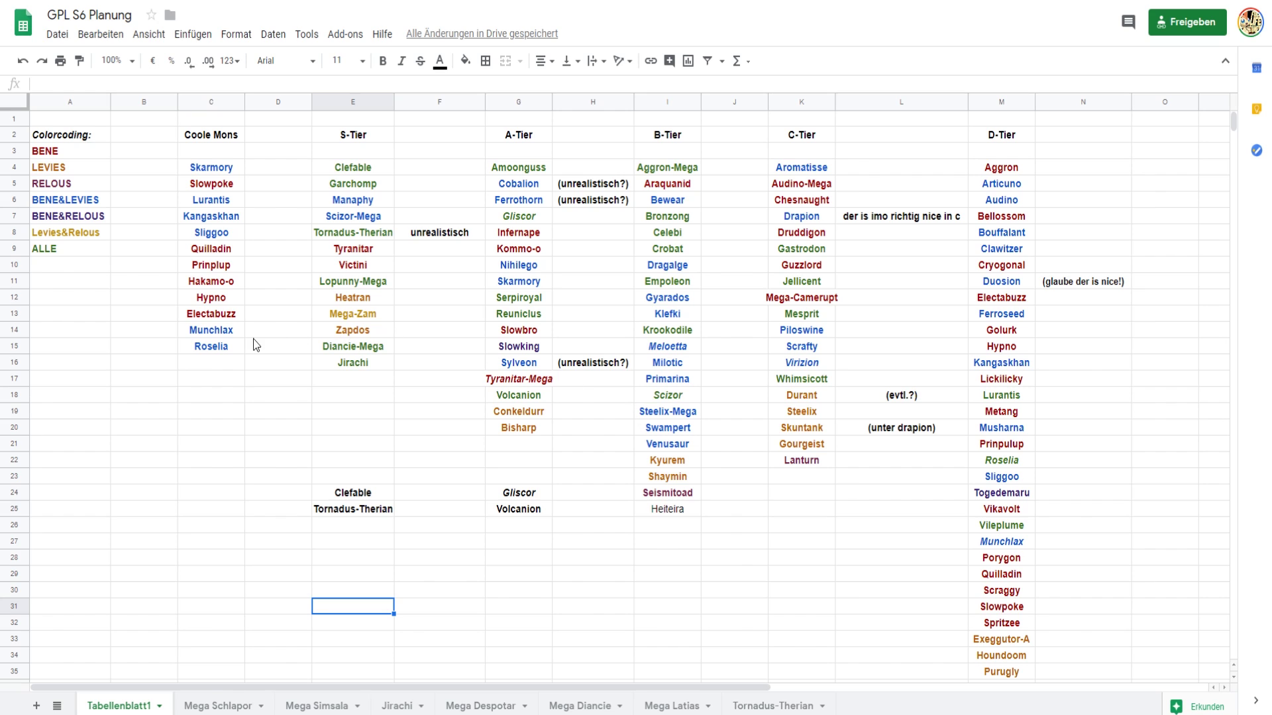
View the Mega Schlapor sheet, then follow the first draft row on the Mega Diancie sheet from Mega-Diancie to Serpiroyal.
{"action": "left_click", "coordinate": [213, 704]}
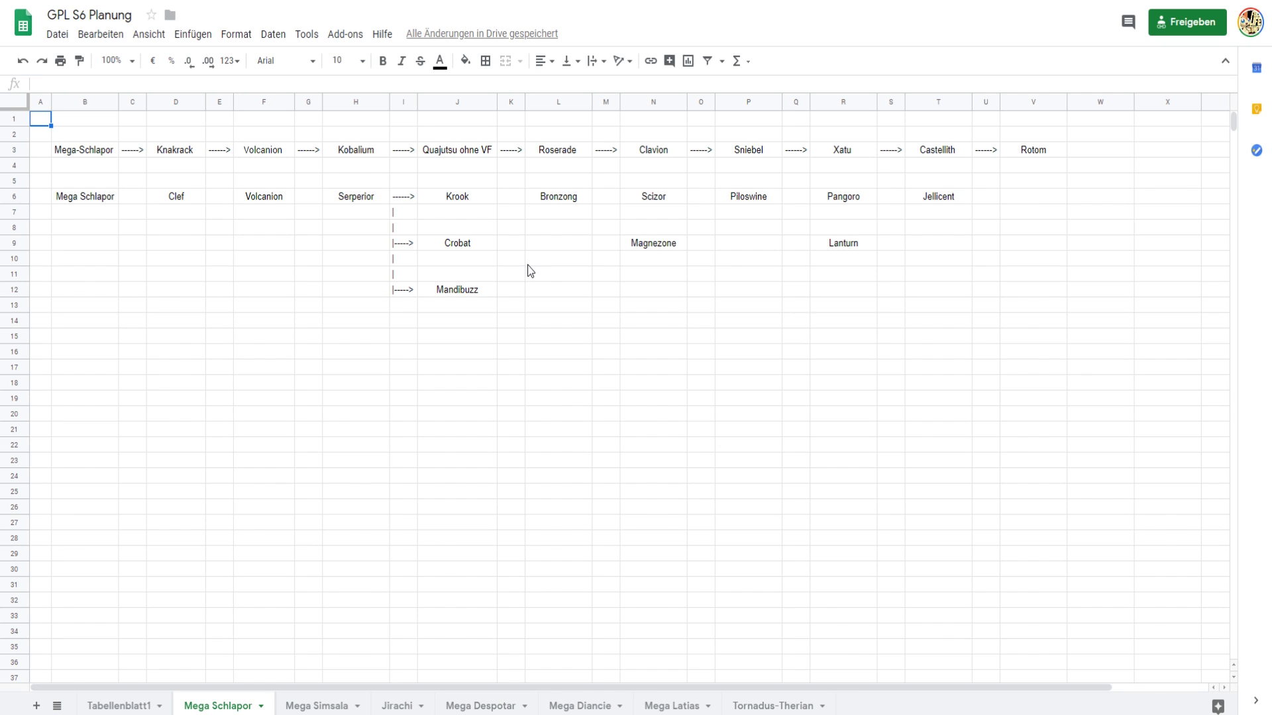
{"action": "left_click", "coordinate": [548, 707]}
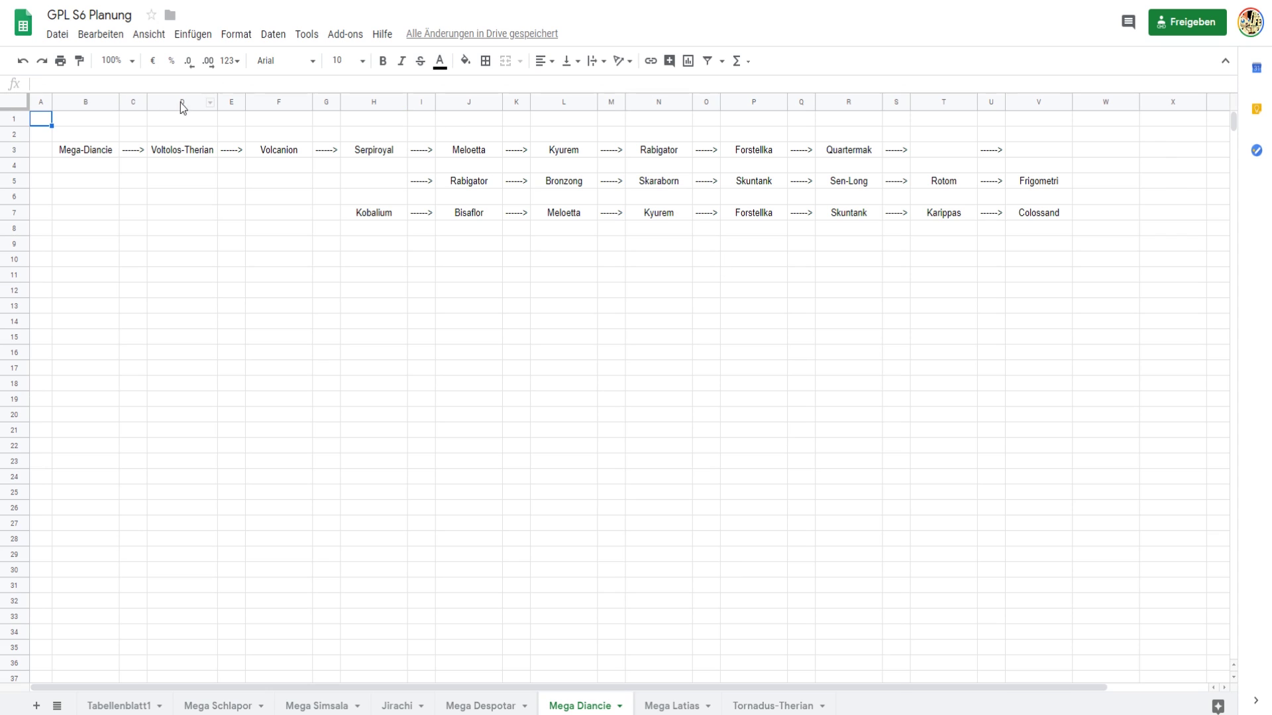
{"action": "left_click", "coordinate": [112, 154]}
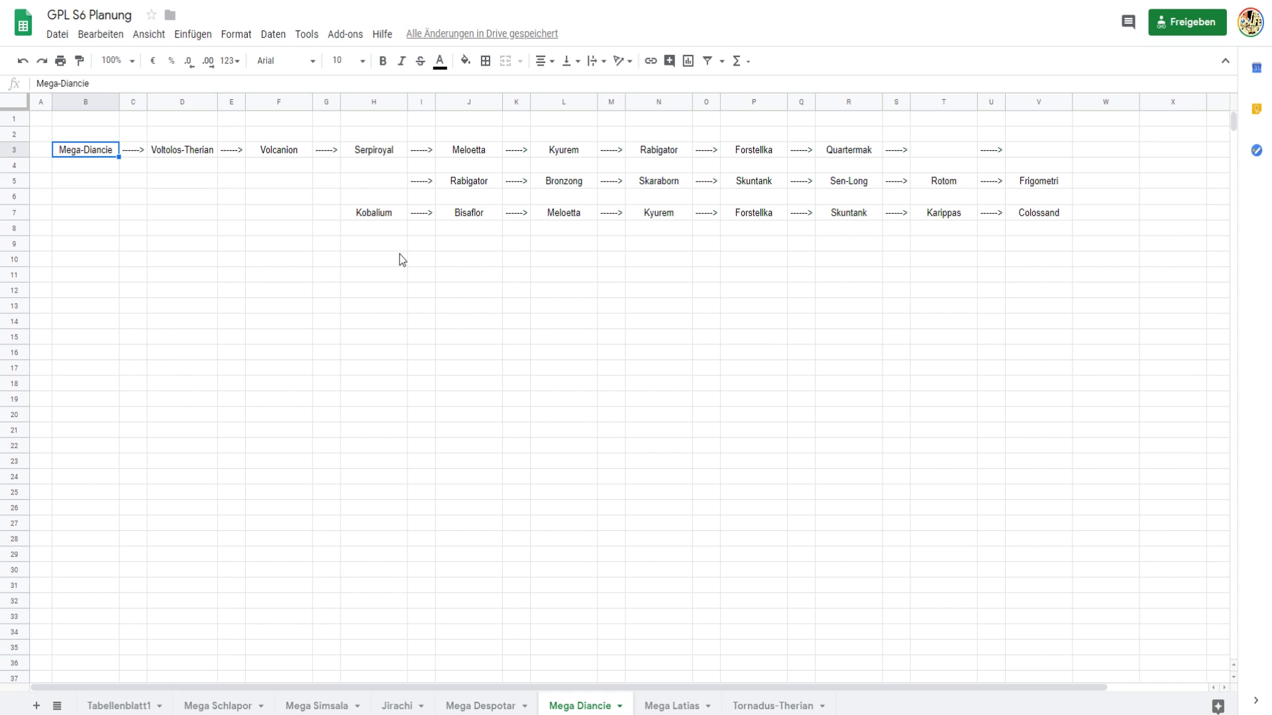
{"action": "key", "text": "Right"}
{"action": "key", "text": "Right"}
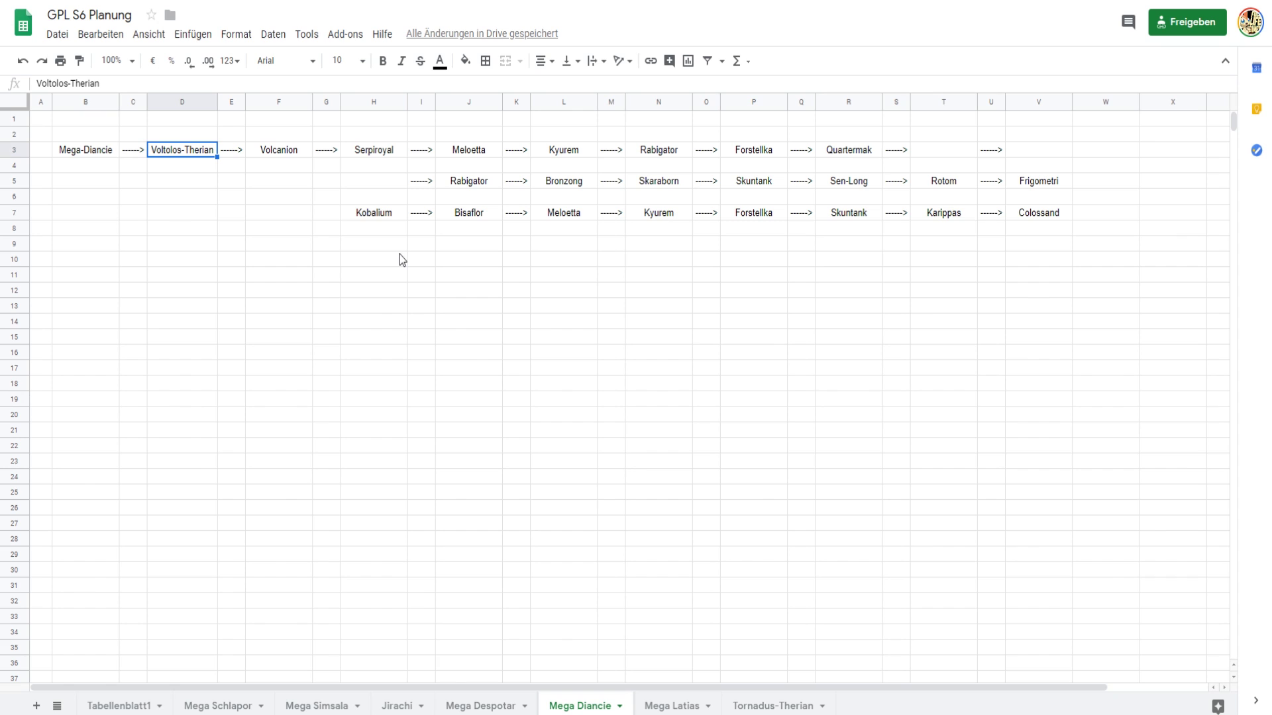
{"action": "key", "text": "Right"}
{"action": "key", "text": "Right"}
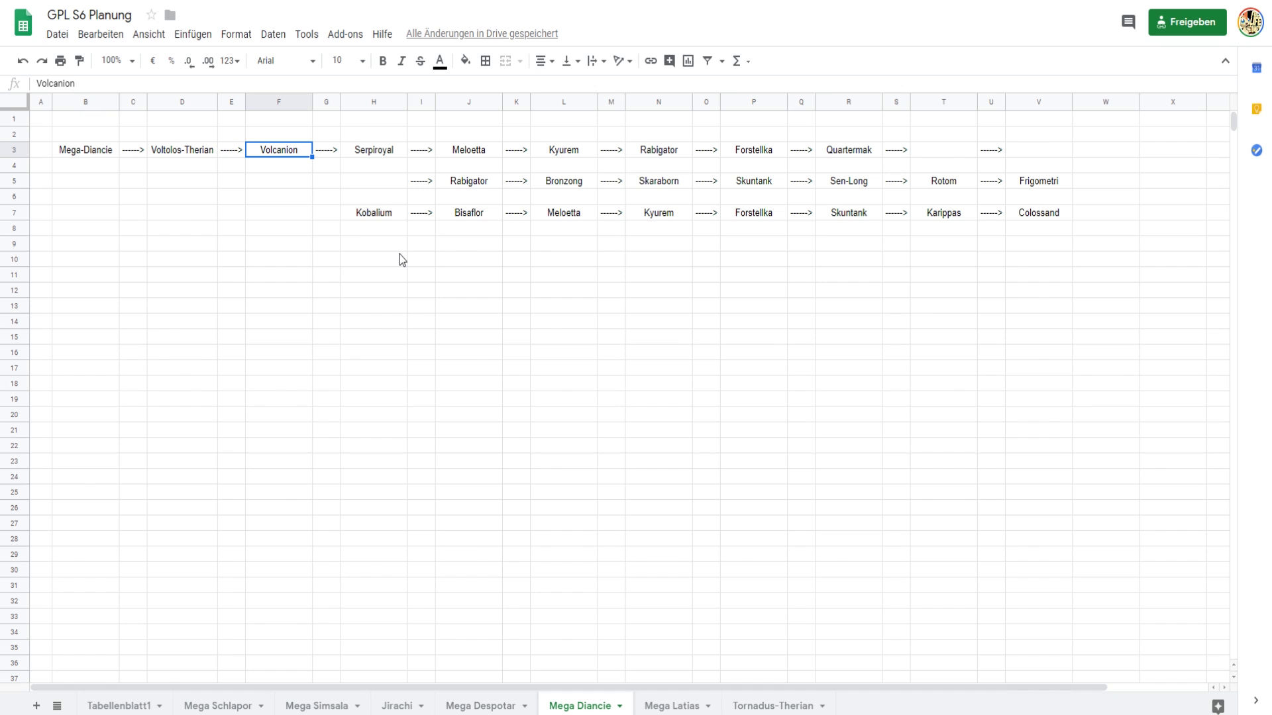
{"action": "key", "text": "Right"}
{"action": "key", "text": "Right"}
{"action": "key", "text": "Down"}
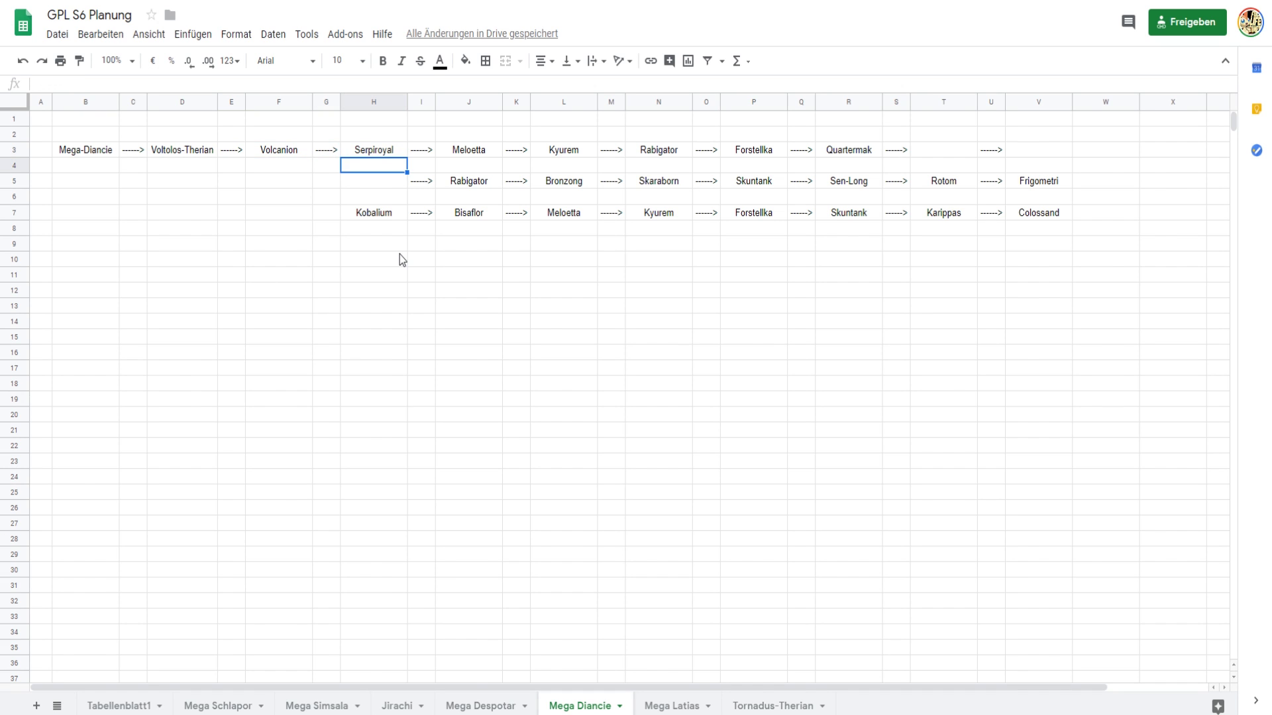
Examine the alternative pick order in row 5 of the Mega Diancie sheet.
{"action": "key", "text": "Right"}
{"action": "key", "text": "Right"}
{"action": "key", "text": "Right"}
{"action": "key", "text": "Right"}
{"action": "key", "text": "Down"}
{"action": "key", "text": "Right"}
{"action": "key", "text": "Right"}
{"action": "key", "text": "Right"}
{"action": "key", "text": "Right"}
{"action": "key", "text": "Right"}
{"action": "key", "text": "Right"}
{"action": "key", "text": "Right"}
{"action": "key", "text": "Right"}
{"action": "key", "text": "Right"}
{"action": "key", "text": "Right"}
{"action": "key", "text": "Right"}
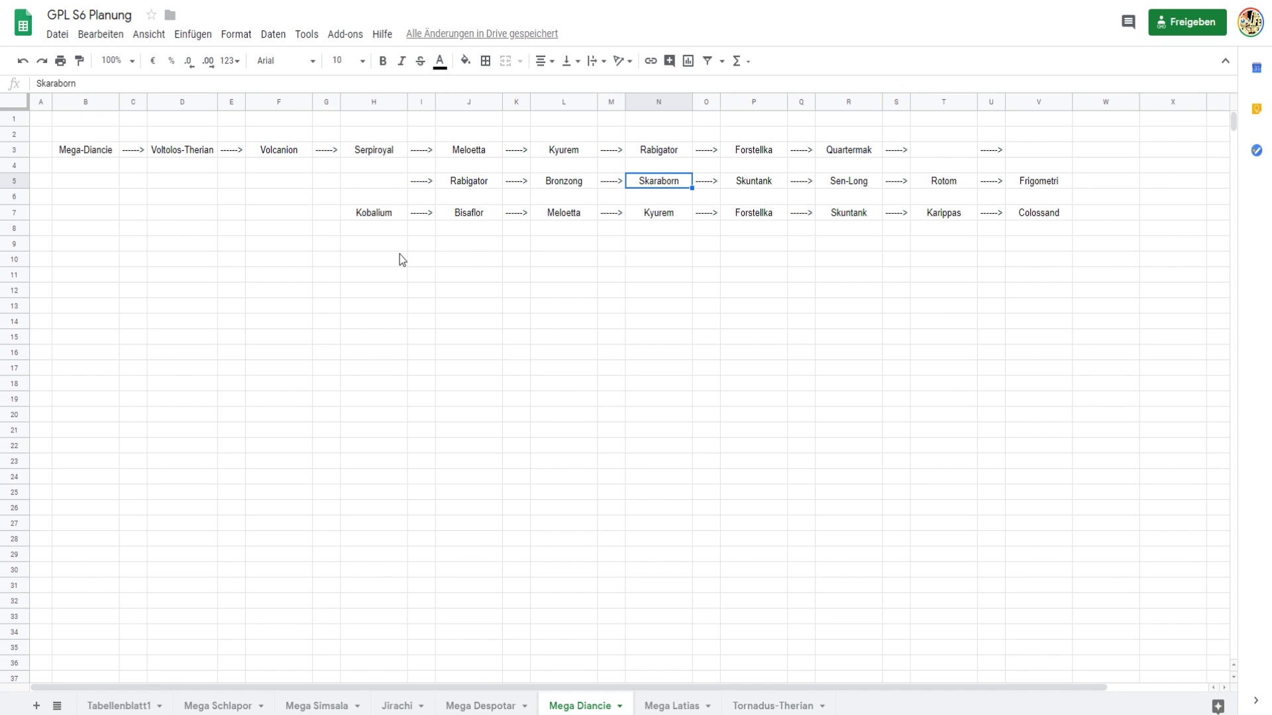
{"action": "key", "text": "Left"}
{"action": "key", "text": "Left"}
{"action": "key", "text": "Left"}
{"action": "key", "text": "Left"}
{"action": "key", "text": "Left"}
{"action": "key", "text": "Left"}
{"action": "key", "text": "Left"}
{"action": "key", "text": "Left"}
{"action": "key", "text": "Left"}
{"action": "key", "text": "Left"}
{"action": "key", "text": "Left"}
{"action": "key", "text": "Left"}
{"action": "key", "text": "Left"}
{"action": "key", "text": "Left"}
{"action": "key", "text": "Left"}
{"action": "key", "text": "Left"}
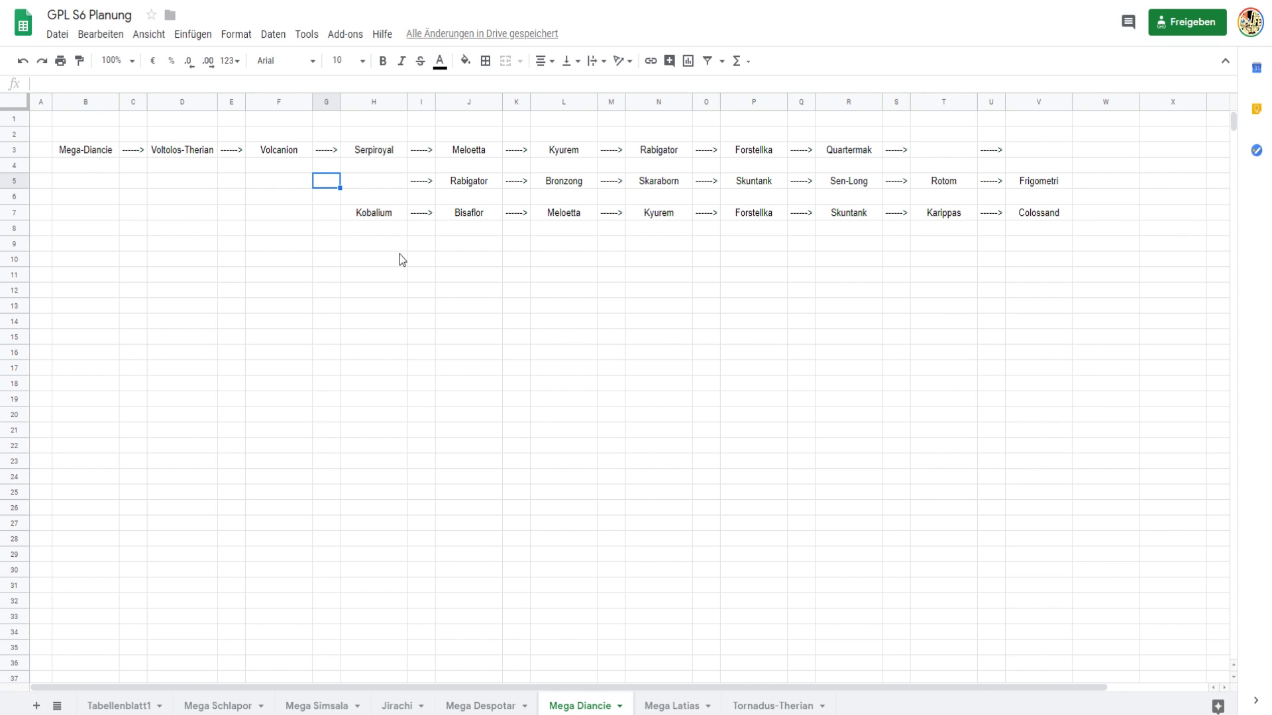
Open the Mega Despotar sheet and examine its three draft rows.
{"action": "left_click", "coordinate": [474, 705]}
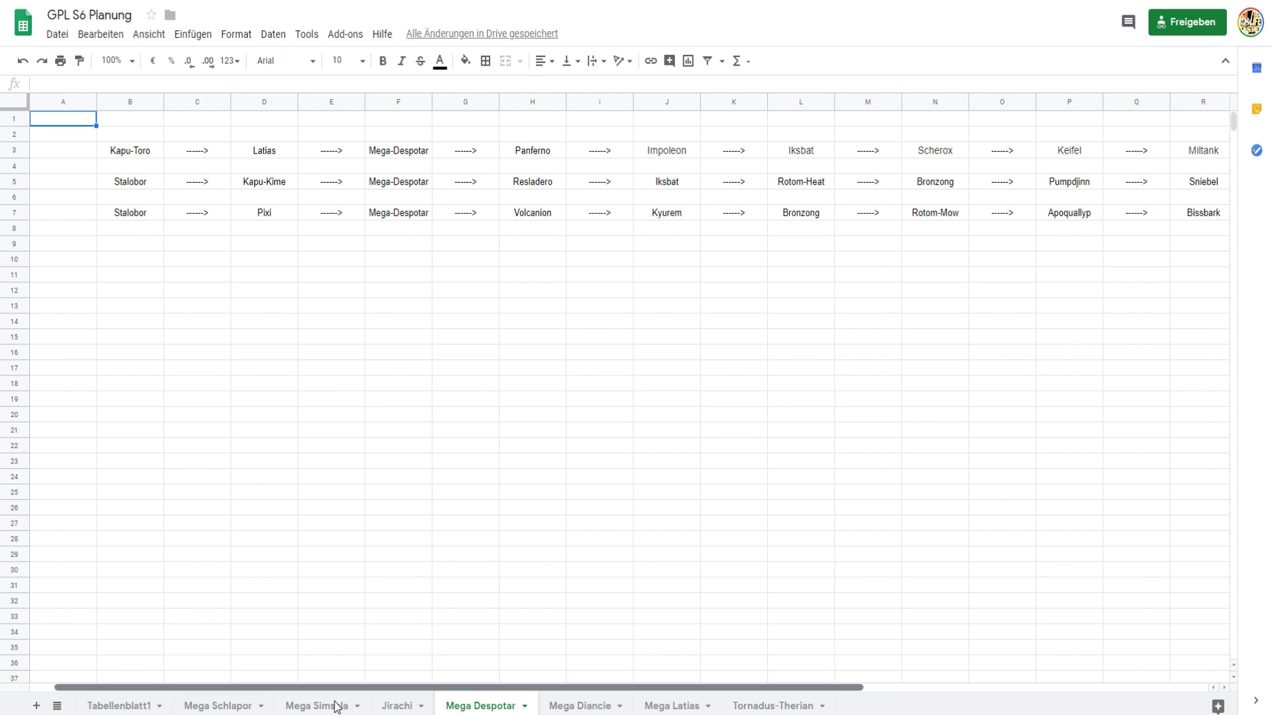
{"action": "scroll", "coordinate": [338, 702], "scroll_direction": "right", "scroll_amount": 2}
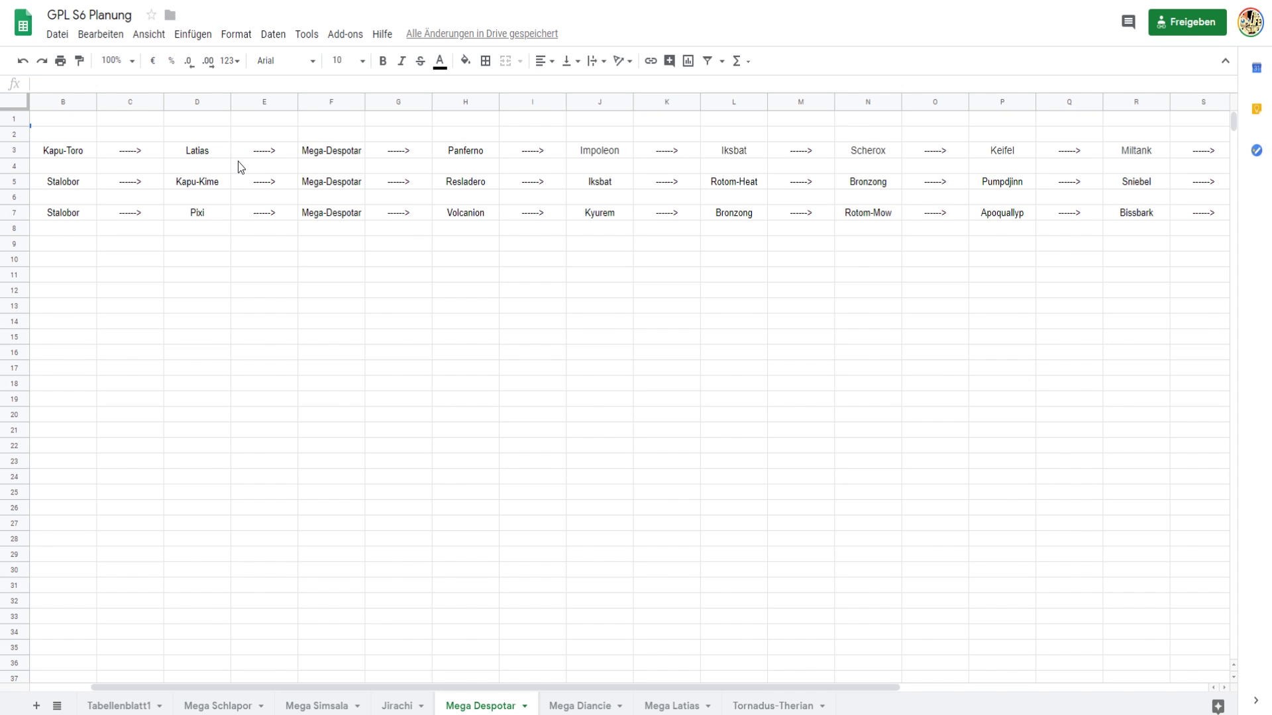
{"action": "left_click", "coordinate": [325, 170]}
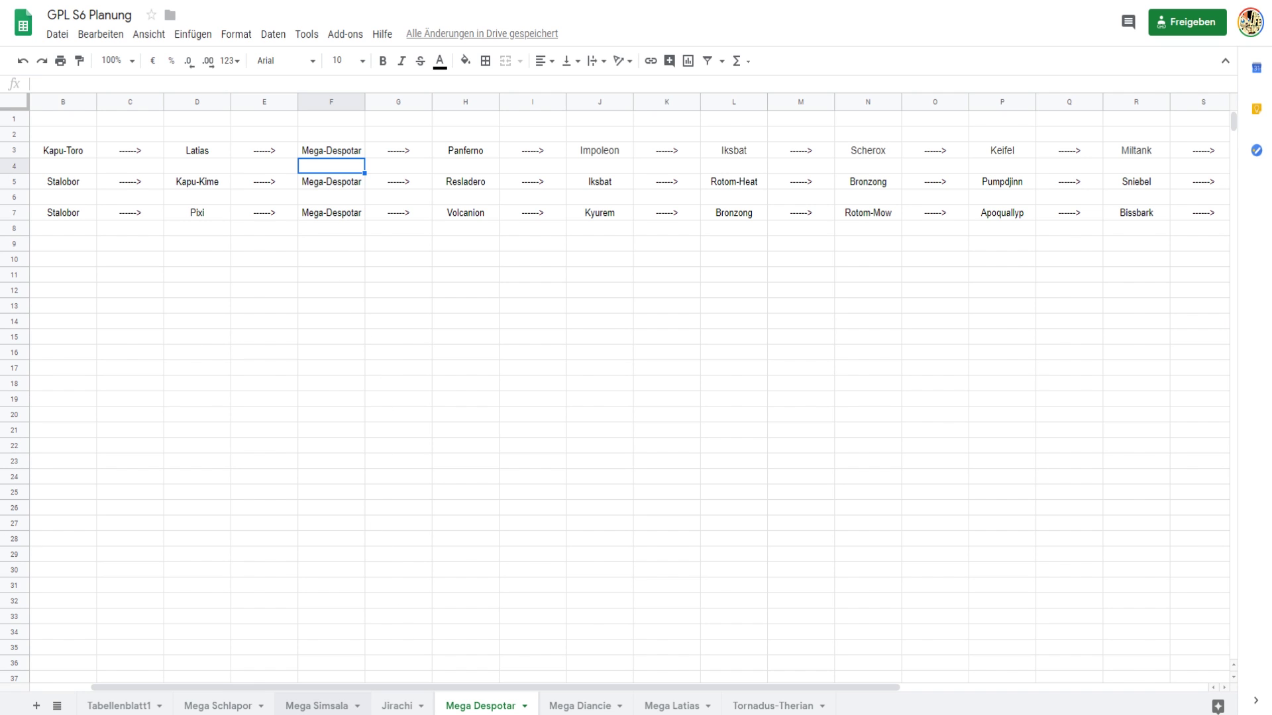
Open the Mega Latias sheet and review its draft rows, including Pandagro and Voluminas in row 5.
{"action": "left_click", "coordinate": [671, 706]}
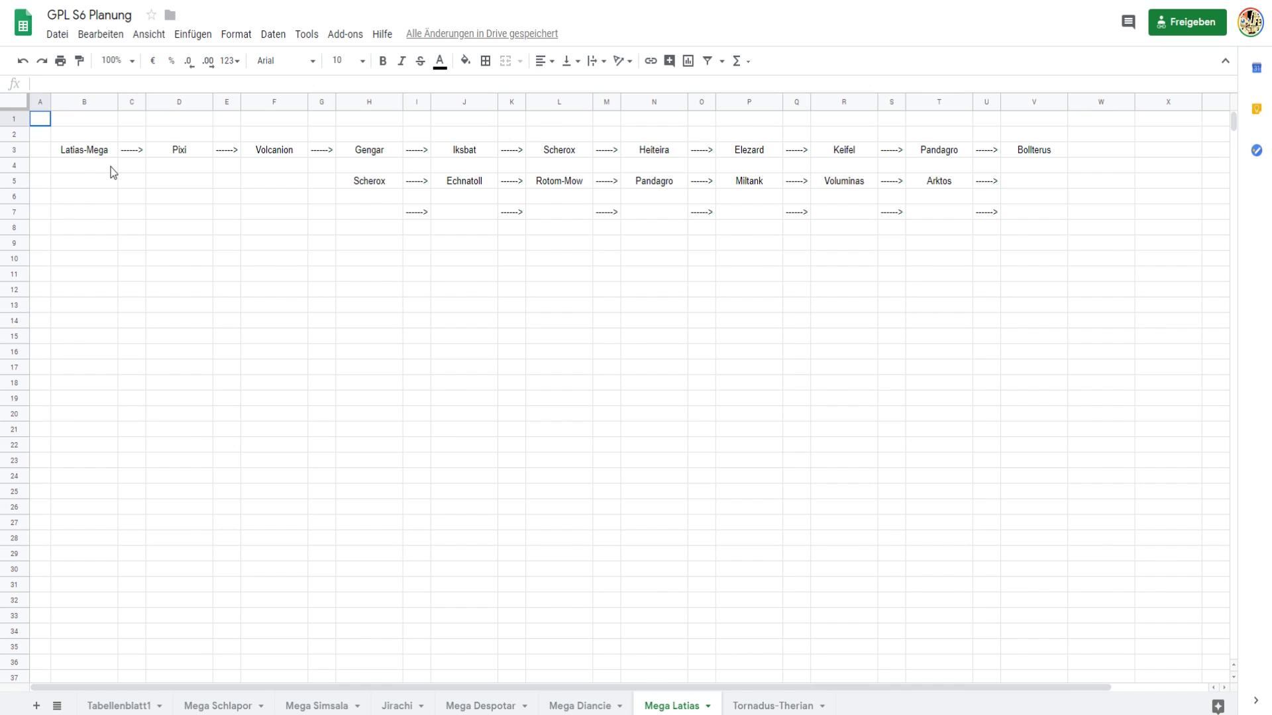
{"action": "left_click", "coordinate": [653, 190]}
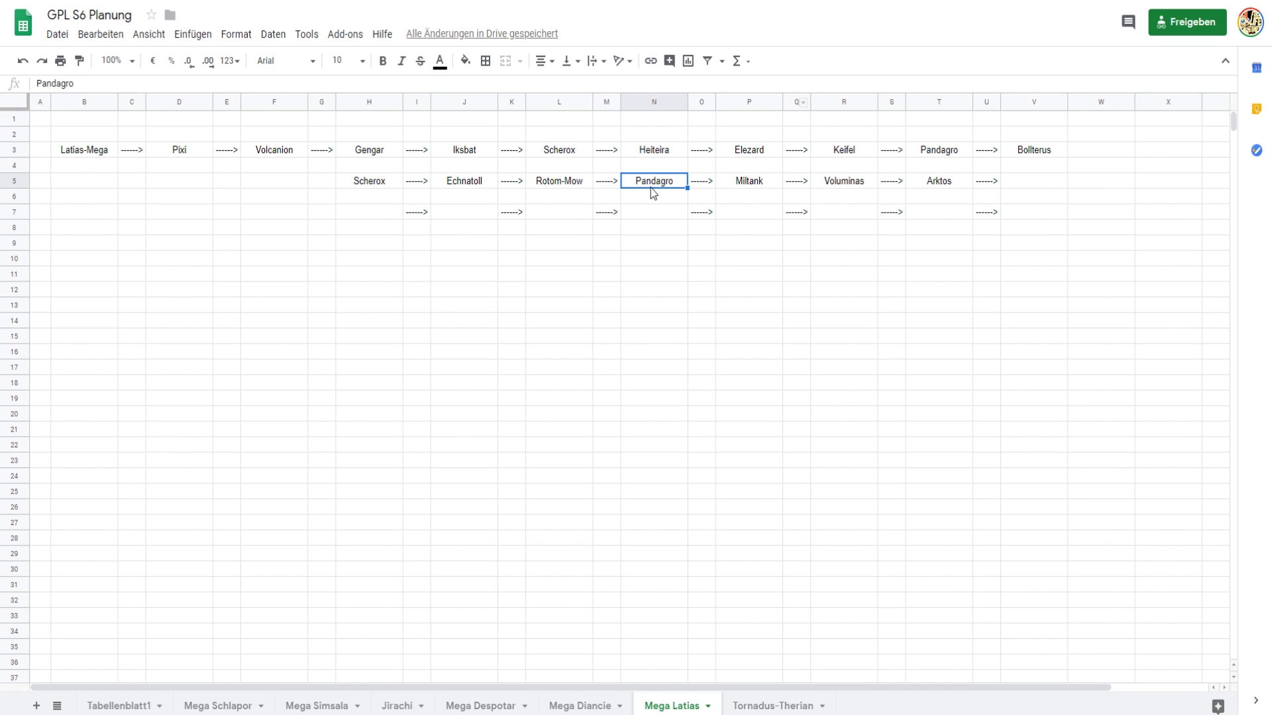
{"action": "left_click", "coordinate": [840, 194]}
{"action": "left_click", "coordinate": [634, 243]}
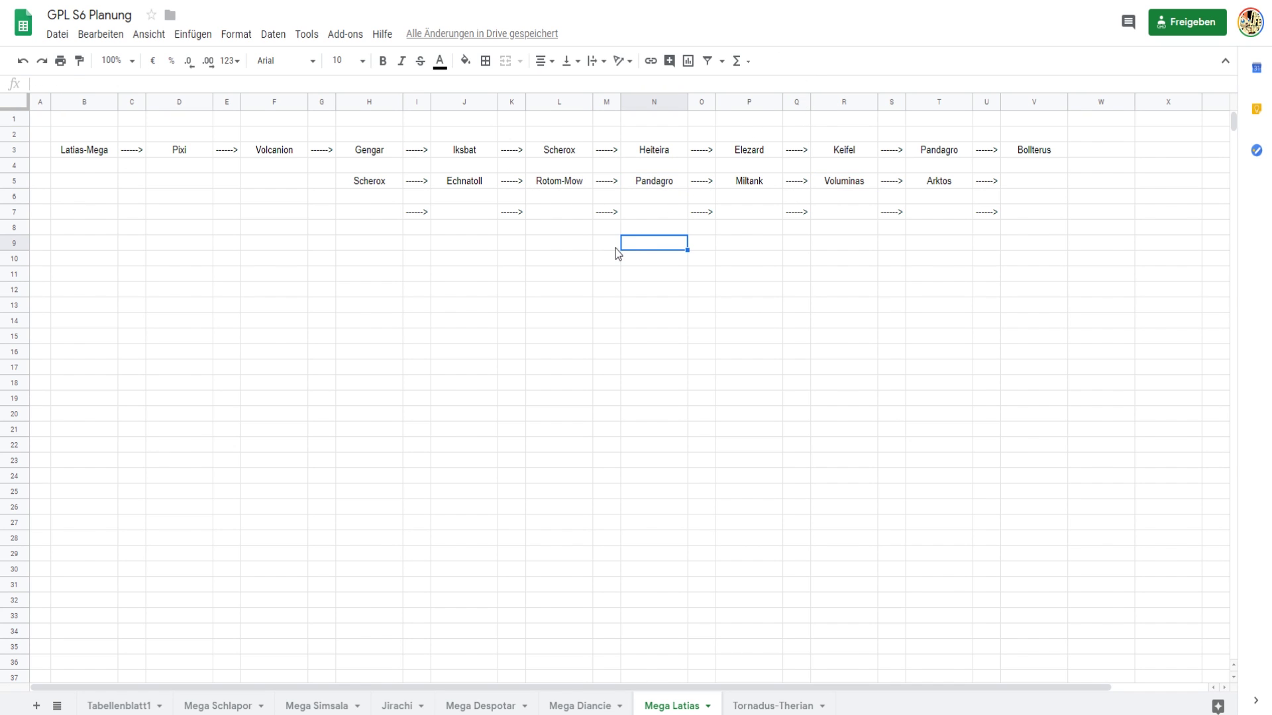
Open the Jirachi sheet and follow the first draft in row 3 from Jirachi through its last picks.
{"action": "left_click", "coordinate": [615, 249]}
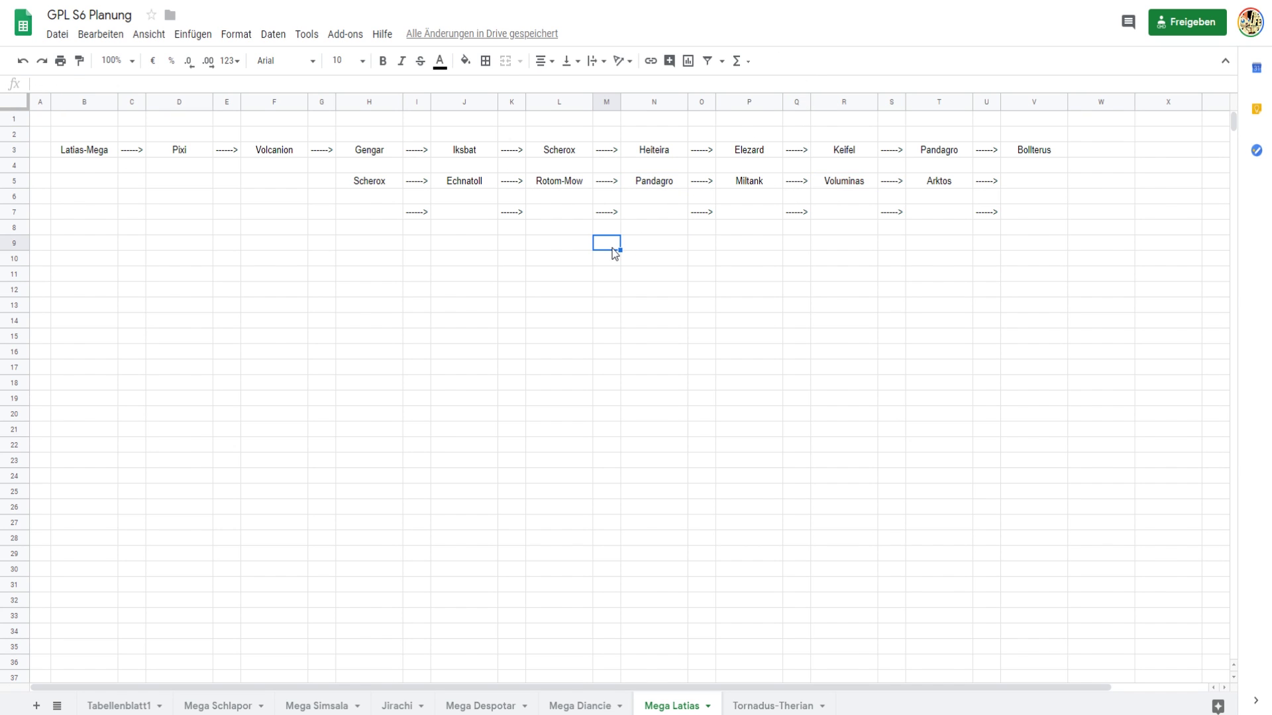
{"action": "left_click", "coordinate": [383, 706]}
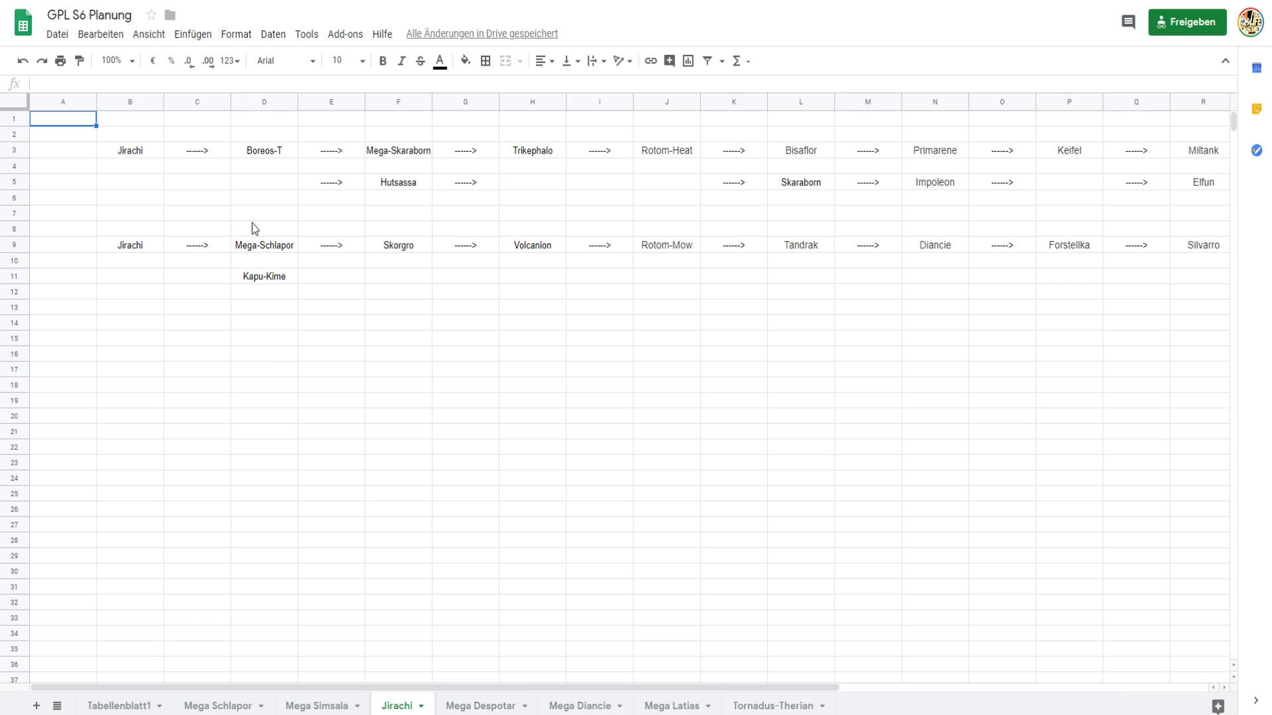
{"action": "left_click", "coordinate": [144, 147]}
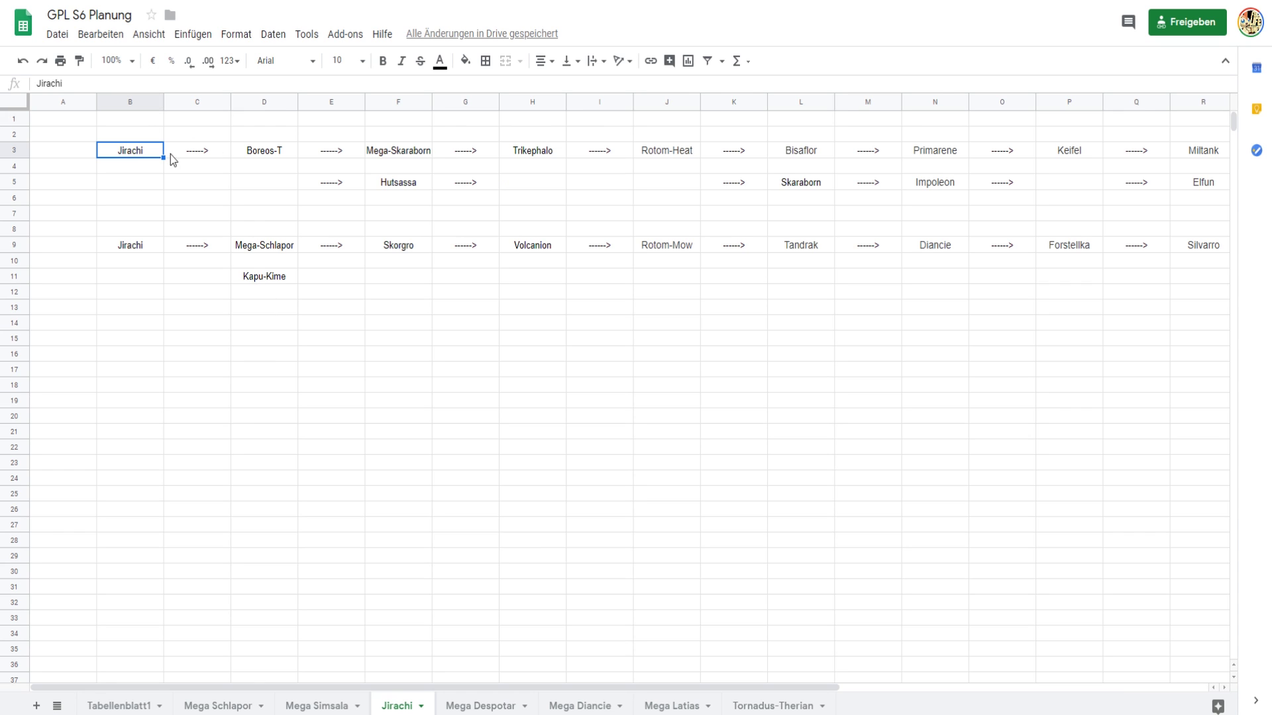
{"action": "key", "text": "shift+Right"}
{"action": "key", "text": "shift+Right"}
{"action": "key", "text": "Right"}
{"action": "key", "text": "Right"}
{"action": "key", "text": "Right"}
{"action": "key", "text": "Right"}
{"action": "key", "text": "Right"}
{"action": "key", "text": "Right"}
{"action": "key", "text": "Right"}
{"action": "key", "text": "Right"}
{"action": "key", "text": "Right"}
{"action": "key", "text": "Right"}
{"action": "key", "text": "Right"}
{"action": "key", "text": "Right"}
{"action": "key", "text": "Right"}
{"action": "key", "text": "Right"}
{"action": "key", "text": "Right"}
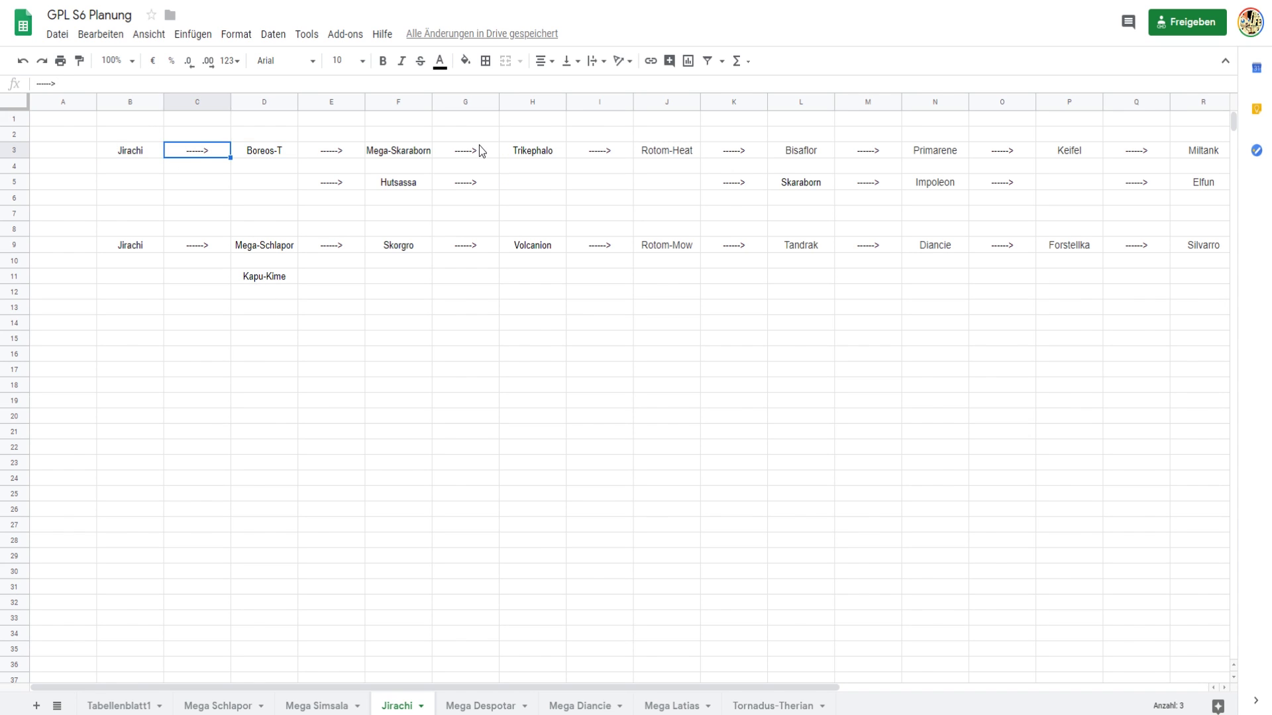
{"action": "key", "text": "Right"}
{"action": "key", "text": "Right"}
{"action": "key", "text": "Right"}
{"action": "key", "text": "Right"}
{"action": "key", "text": "Right"}
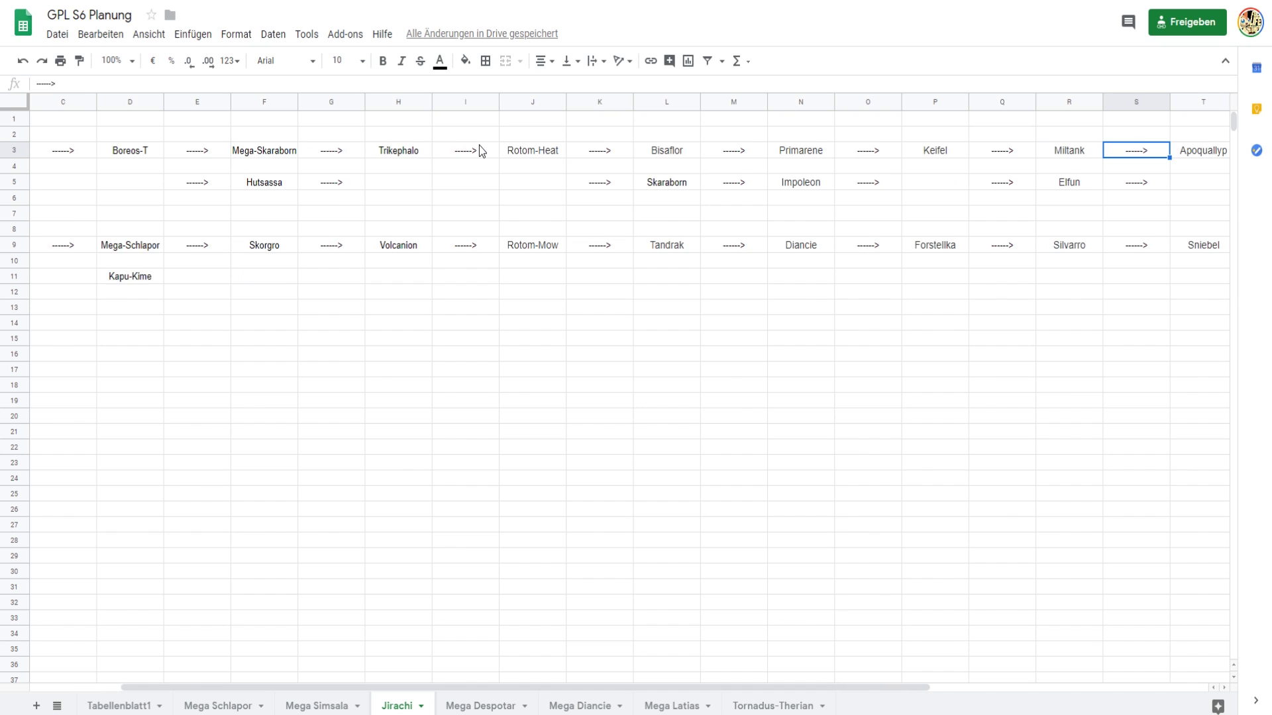
Go back over the picks in row 3 of the Jirachi sheet, from the late picks to Boreos-T.
{"action": "key", "text": "Left"}
{"action": "key", "text": "Left"}
{"action": "key", "text": "Left"}
{"action": "key", "text": "Left"}
{"action": "key", "text": "Left"}
{"action": "key", "text": "Left"}
{"action": "key", "text": "Left"}
{"action": "key", "text": "Left"}
{"action": "key", "text": "Left"}
{"action": "key", "text": "Left"}
{"action": "key", "text": "Left"}
{"action": "key", "text": "Left"}
{"action": "key", "text": "Left"}
{"action": "key", "text": "Left"}
{"action": "key", "text": "Left"}
{"action": "key", "text": "Left"}
{"action": "key", "text": "Left"}
{"action": "key", "text": "Left"}
{"action": "key", "text": "Left"}
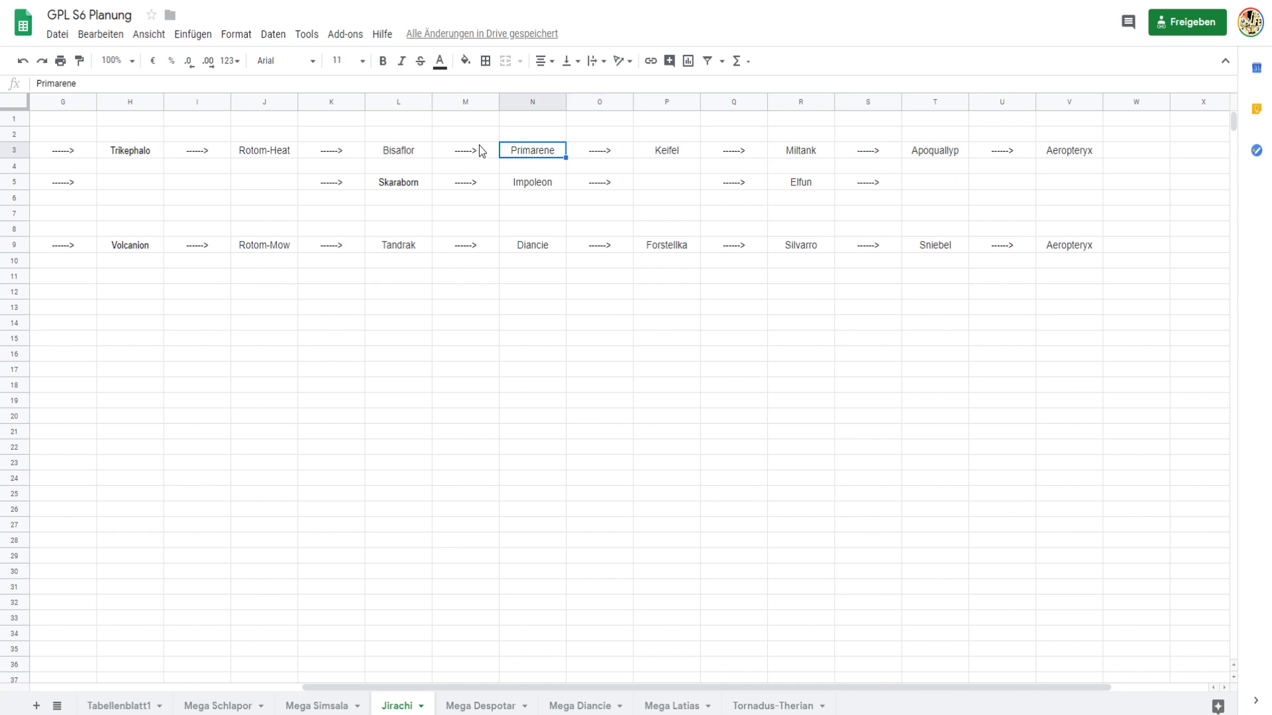
{"action": "key", "text": "Right"}
{"action": "key", "text": "Right"}
{"action": "key", "text": "Right"}
{"action": "key", "text": "Right"}
{"action": "key", "text": "Right"}
{"action": "key", "text": "Right"}
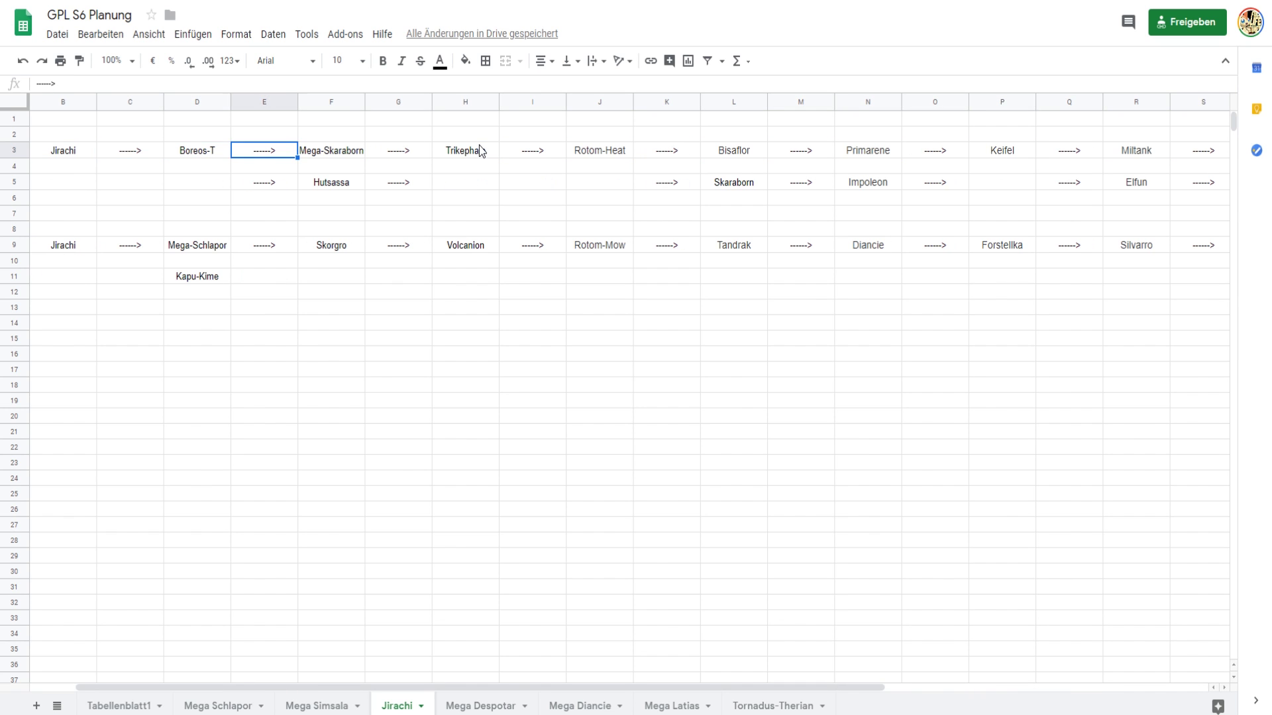
Compare the row 3 picks with the row 5 alternatives on the Jirachi sheet, around Bisaflor and Skaraborn.
{"action": "key", "text": "Down"}
{"action": "key", "text": "Right"}
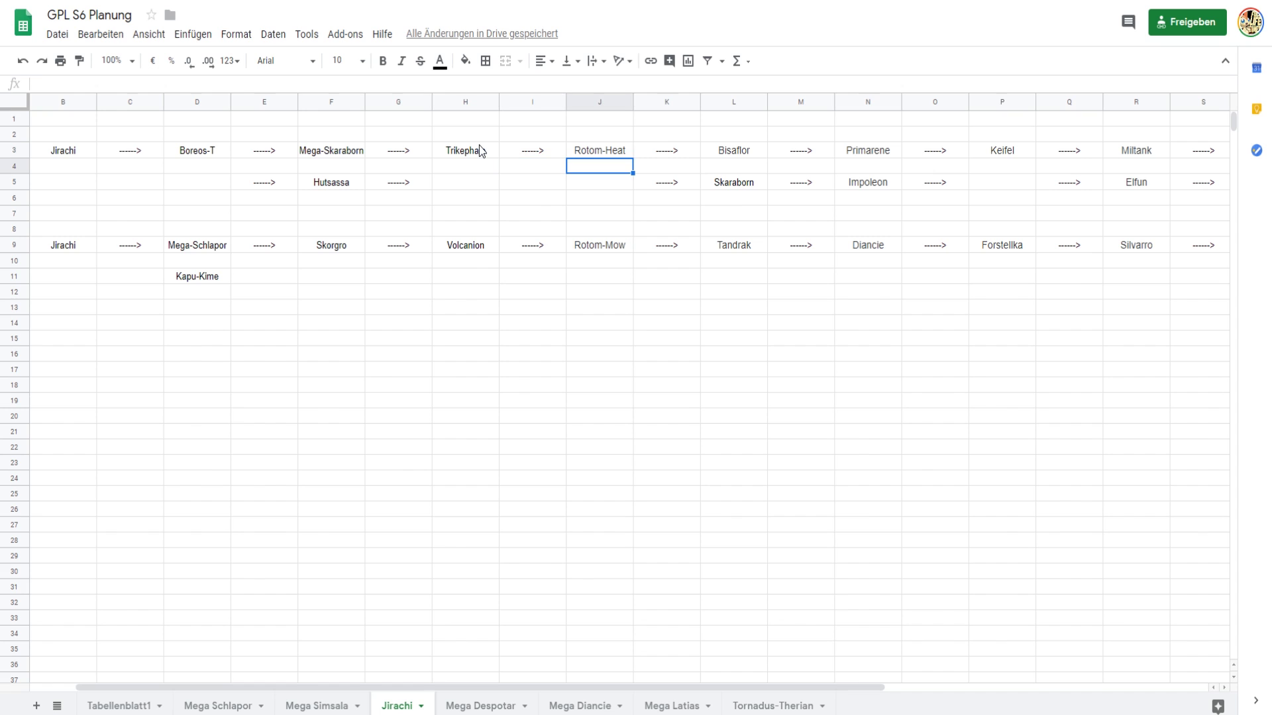
{"action": "key", "text": "Right"}
{"action": "key", "text": "Right"}
{"action": "key", "text": "Right"}
{"action": "key", "text": "Left"}
{"action": "key", "text": "Left"}
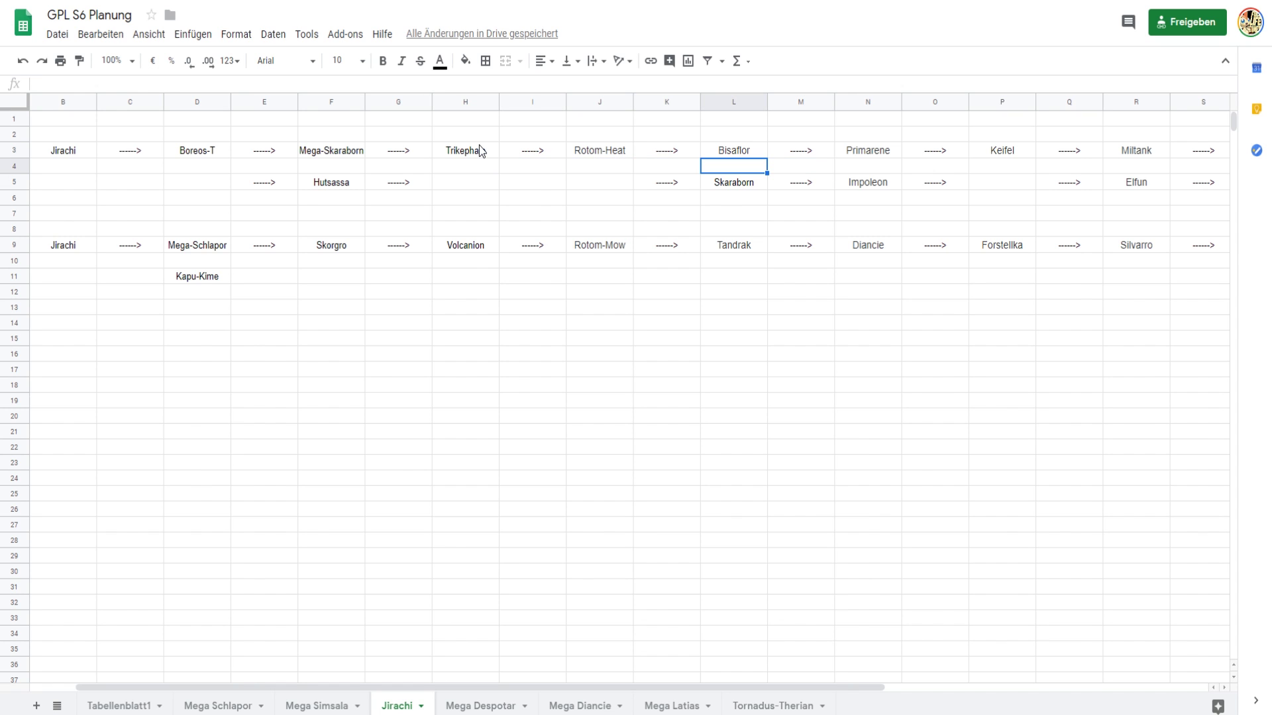
{"action": "key", "text": "Left"}
Examine the opening picks of the second Jirachi draft in row 9 and the Kapu-Kime alternative below Mega-Schlapor.
{"action": "key", "text": "Down"}
{"action": "key", "text": "Down"}
{"action": "key", "text": "Left"}
{"action": "key", "text": "Down"}
{"action": "key", "text": "Down"}
{"action": "key", "text": "Down"}
{"action": "key", "text": "Left"}
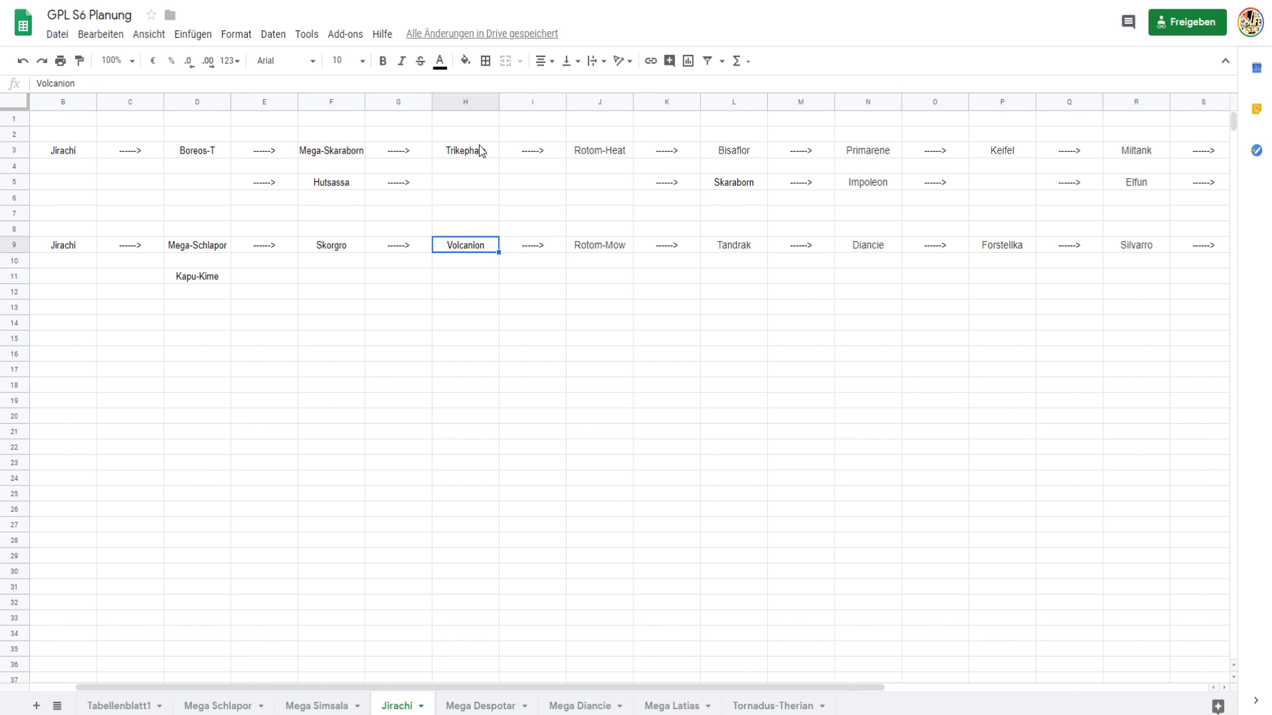
{"action": "key", "text": "Left"}
{"action": "key", "text": "Left"}
{"action": "key", "text": "Left"}
{"action": "key", "text": "Left"}
{"action": "key", "text": "Left"}
{"action": "key", "text": "Left"}
{"action": "key", "text": "Left"}
{"action": "key", "text": "Right"}
{"action": "key", "text": "Right"}
{"action": "key", "text": "Right"}
{"action": "key", "text": "Down"}
{"action": "key", "text": "Down"}
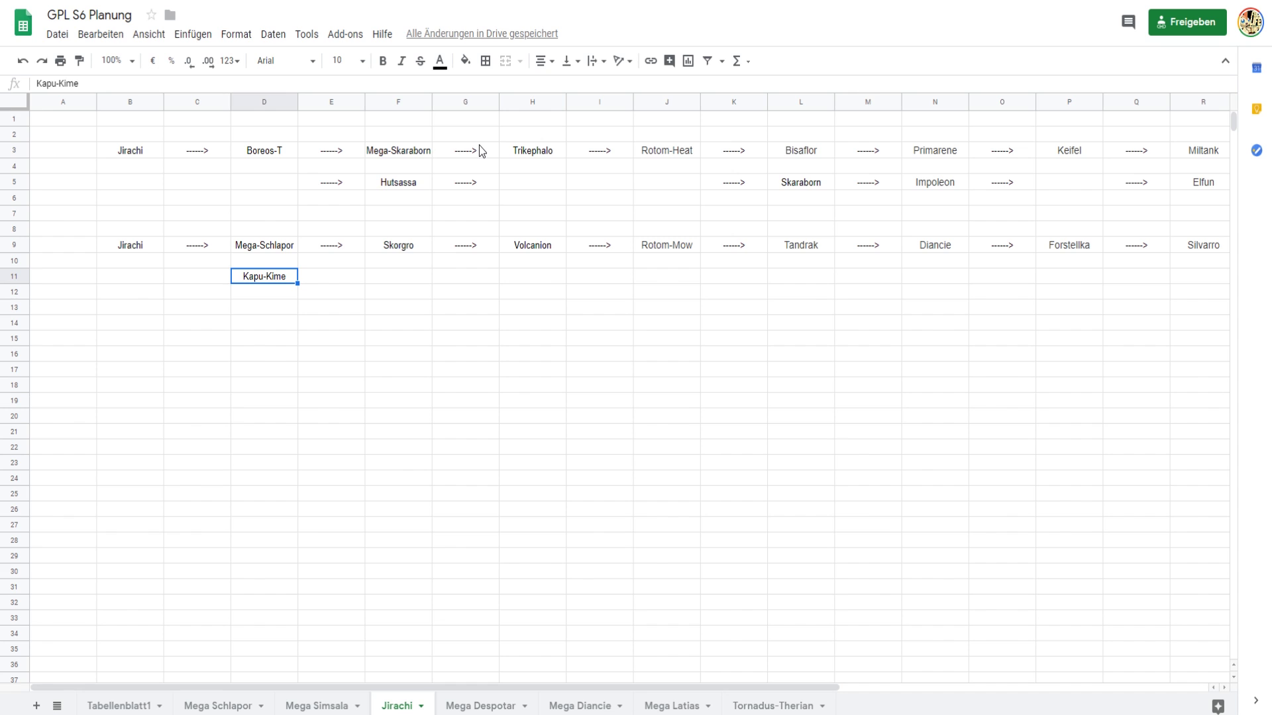
Follow the second Jirachi draft in row 9 from Skorgro to Sniebel and back over its middle picks.
{"action": "key", "text": "Right"}
{"action": "key", "text": "Up"}
{"action": "key", "text": "Right"}
{"action": "key", "text": "Left"}
{"action": "key", "text": "Up"}
{"action": "key", "text": "Right"}
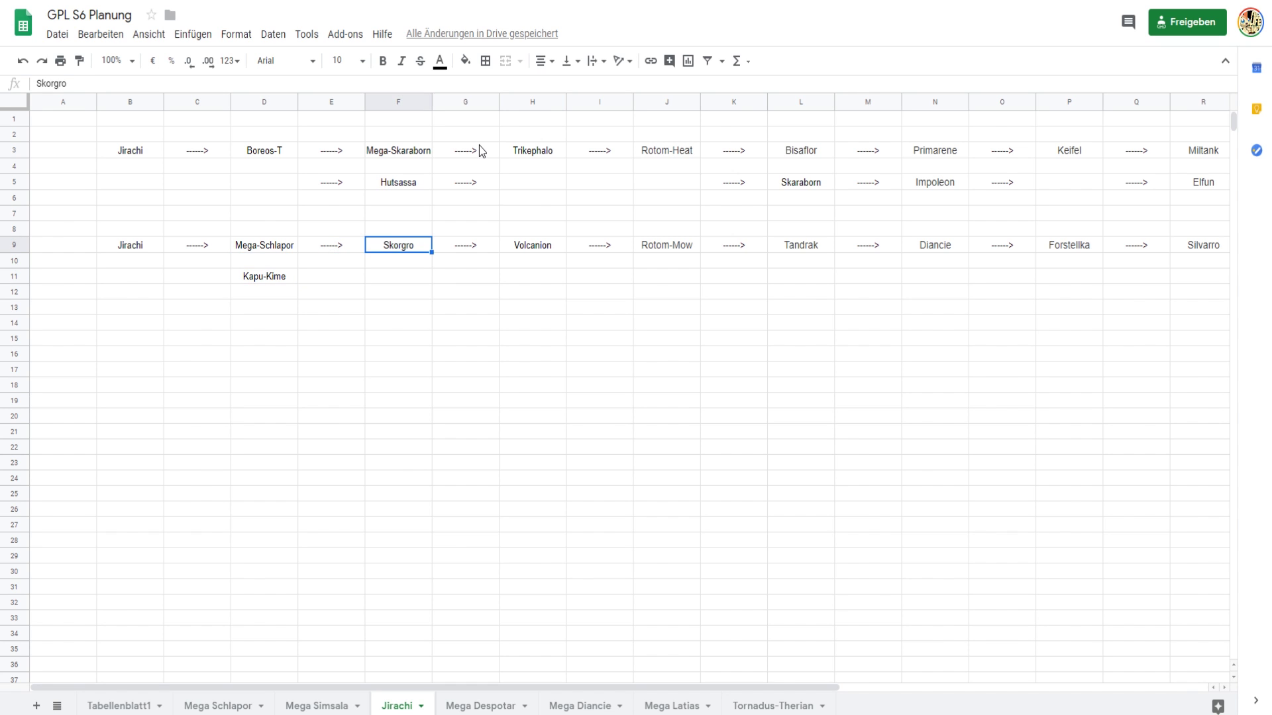
{"action": "key", "text": "Right"}
{"action": "key", "text": "Right"}
{"action": "key", "text": "Right"}
{"action": "key", "text": "Right"}
{"action": "key", "text": "Right"}
{"action": "key", "text": "Right"}
{"action": "key", "text": "Right"}
{"action": "key", "text": "Right"}
{"action": "key", "text": "Right"}
{"action": "key", "text": "Right"}
{"action": "key", "text": "Right"}
{"action": "key", "text": "Right"}
{"action": "key", "text": "Right"}
{"action": "key", "text": "Right"}
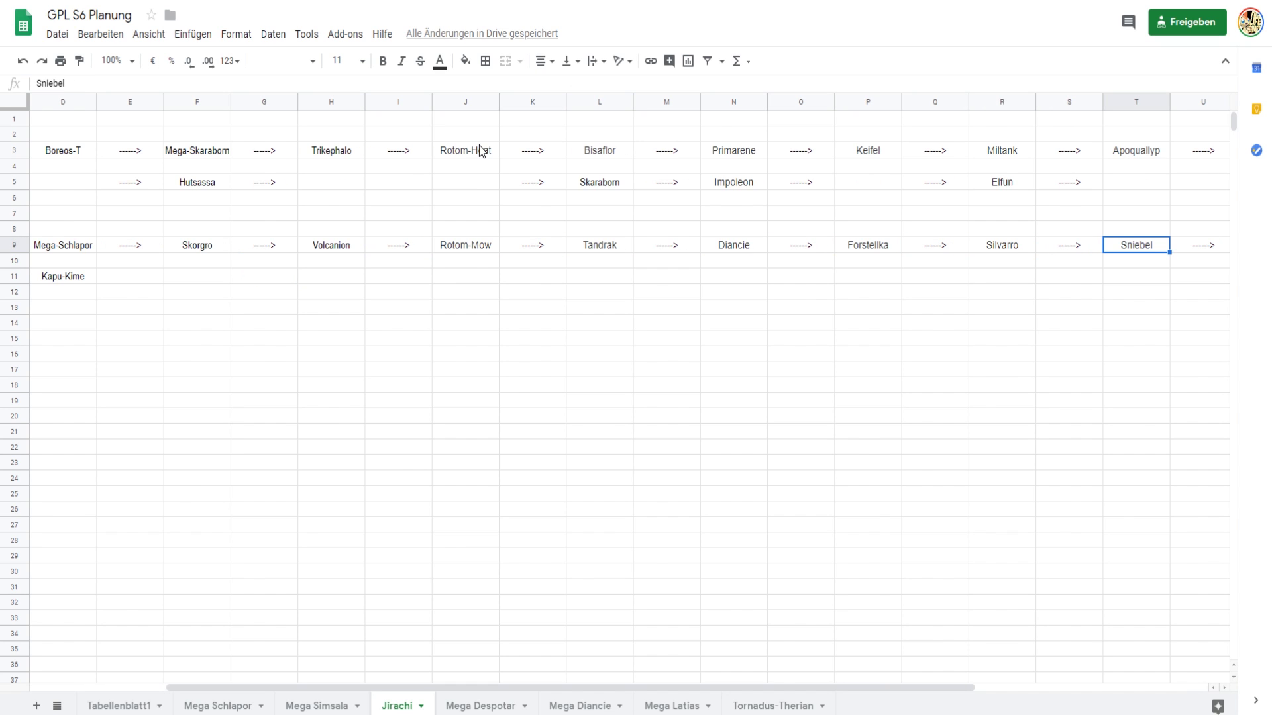
{"action": "key", "text": "Left"}
{"action": "key", "text": "Left"}
{"action": "key", "text": "Left"}
{"action": "key", "text": "Left"}
{"action": "key", "text": "Left"}
{"action": "key", "text": "Left"}
{"action": "key", "text": "Left"}
{"action": "key", "text": "Left"}
{"action": "key", "text": "Left"}
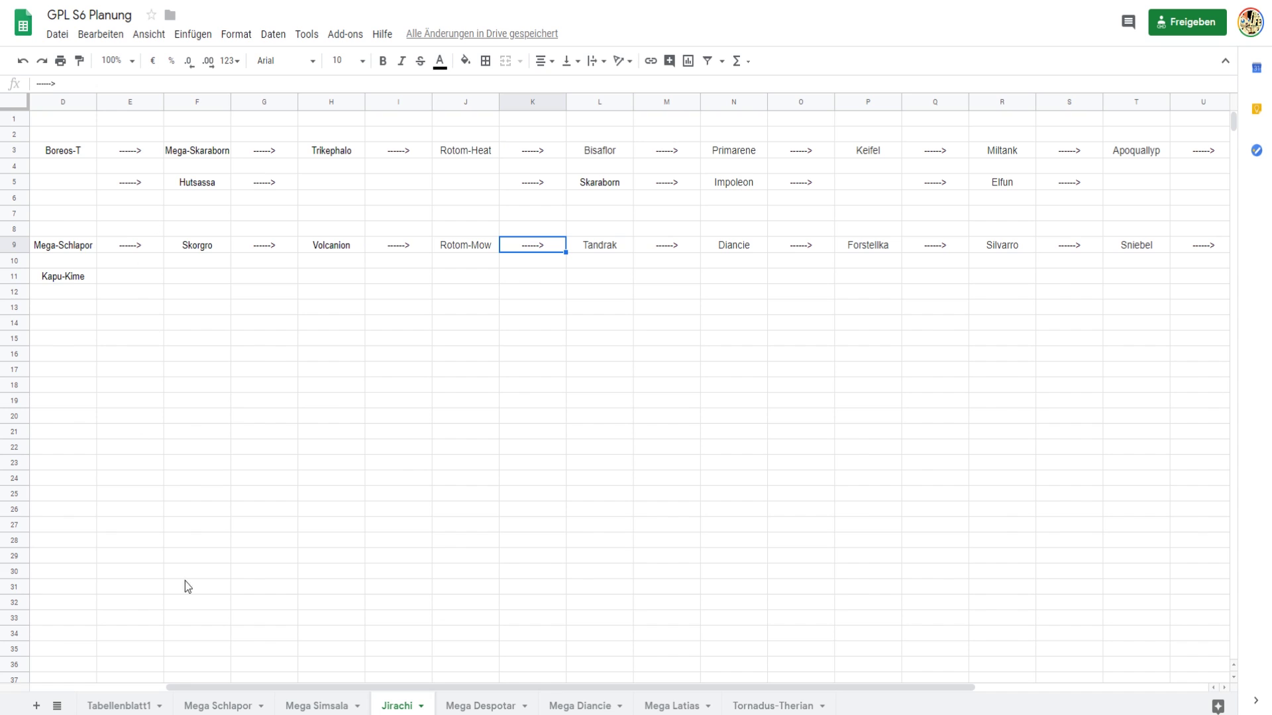
Open the Mega Simsala sheet and examine the opening picks in row 3 and in row 8 up to Skorgro.
{"action": "scroll", "coordinate": [192, 683], "scroll_direction": "left", "scroll_amount": 1}
{"action": "left_click", "coordinate": [317, 706]}
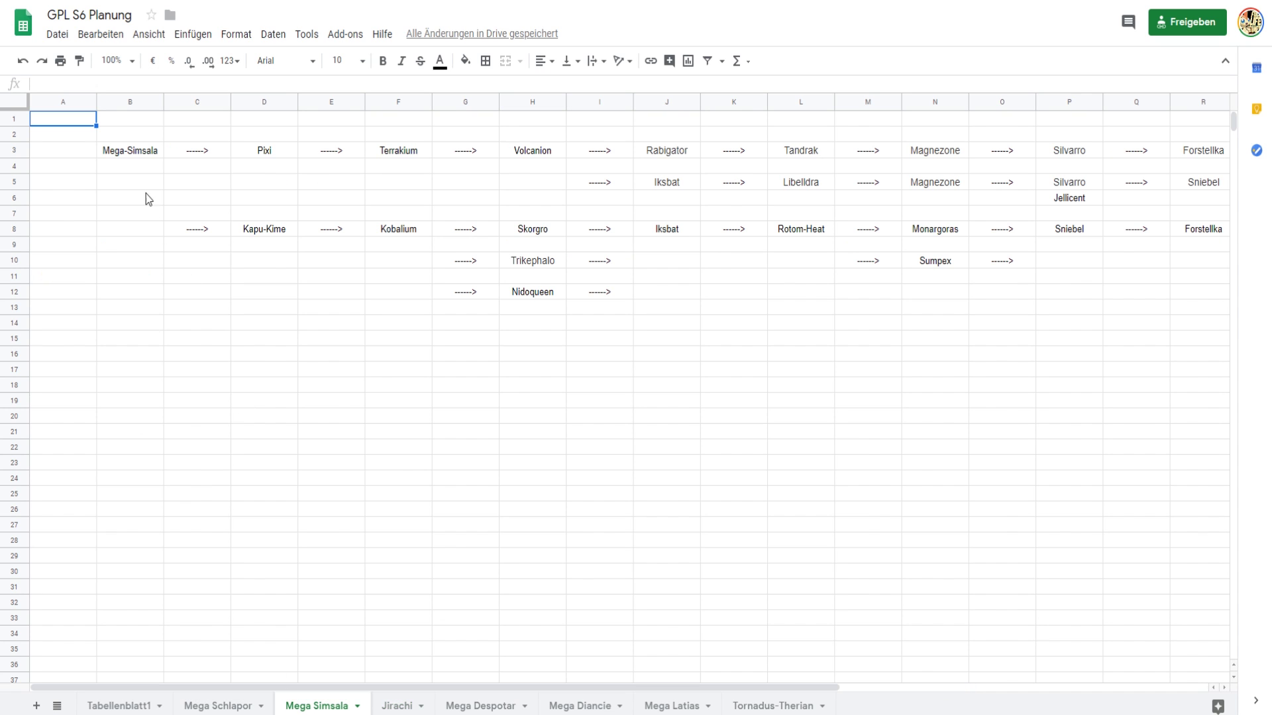
{"action": "left_click", "coordinate": [530, 154]}
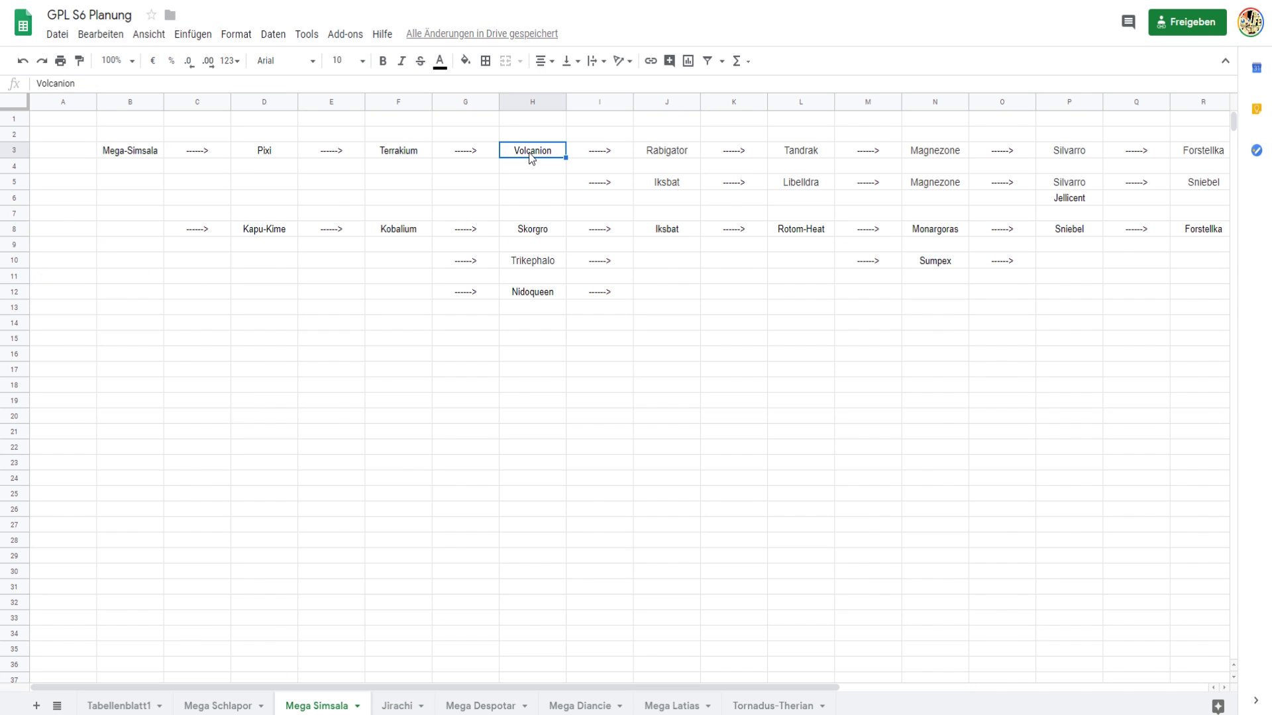
{"action": "key", "text": "Down"}
{"action": "key", "text": "Left"}
{"action": "key", "text": "Left"}
{"action": "key", "text": "Left"}
{"action": "key", "text": "Left"}
{"action": "key", "text": "Down"}
{"action": "key", "text": "Down"}
{"action": "key", "text": "Down"}
{"action": "key", "text": "Down"}
{"action": "key", "text": "Right"}
{"action": "key", "text": "Right"}
{"action": "key", "text": "Right"}
{"action": "key", "text": "Right"}
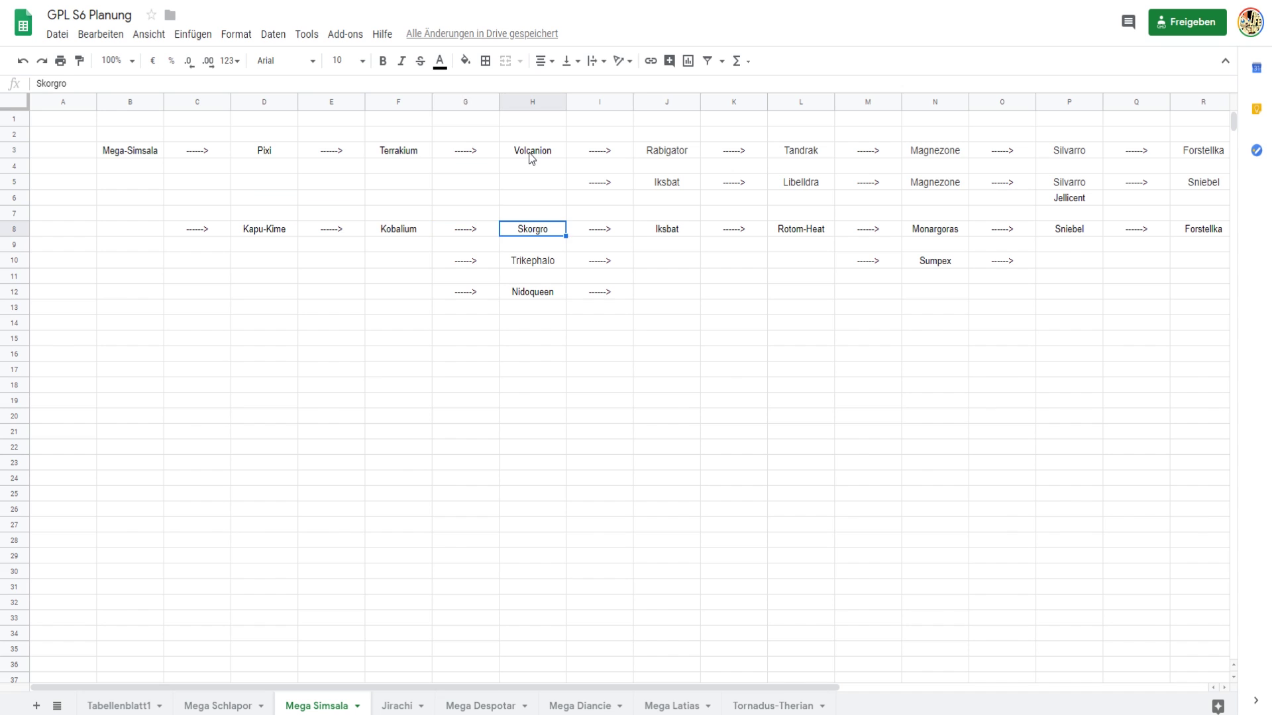
Follow the Mega Simsala draft in row 8 from Skorgro through Monargoras to Forstellka.
{"action": "key", "text": "Down"}
{"action": "key", "text": "Up"}
{"action": "key", "text": "Right"}
{"action": "key", "text": "Right"}
{"action": "key", "text": "Right"}
{"action": "key", "text": "Right"}
{"action": "key", "text": "Right"}
{"action": "key", "text": "Right"}
{"action": "key", "text": "Right"}
{"action": "key", "text": "Right"}
{"action": "key", "text": "Right"}
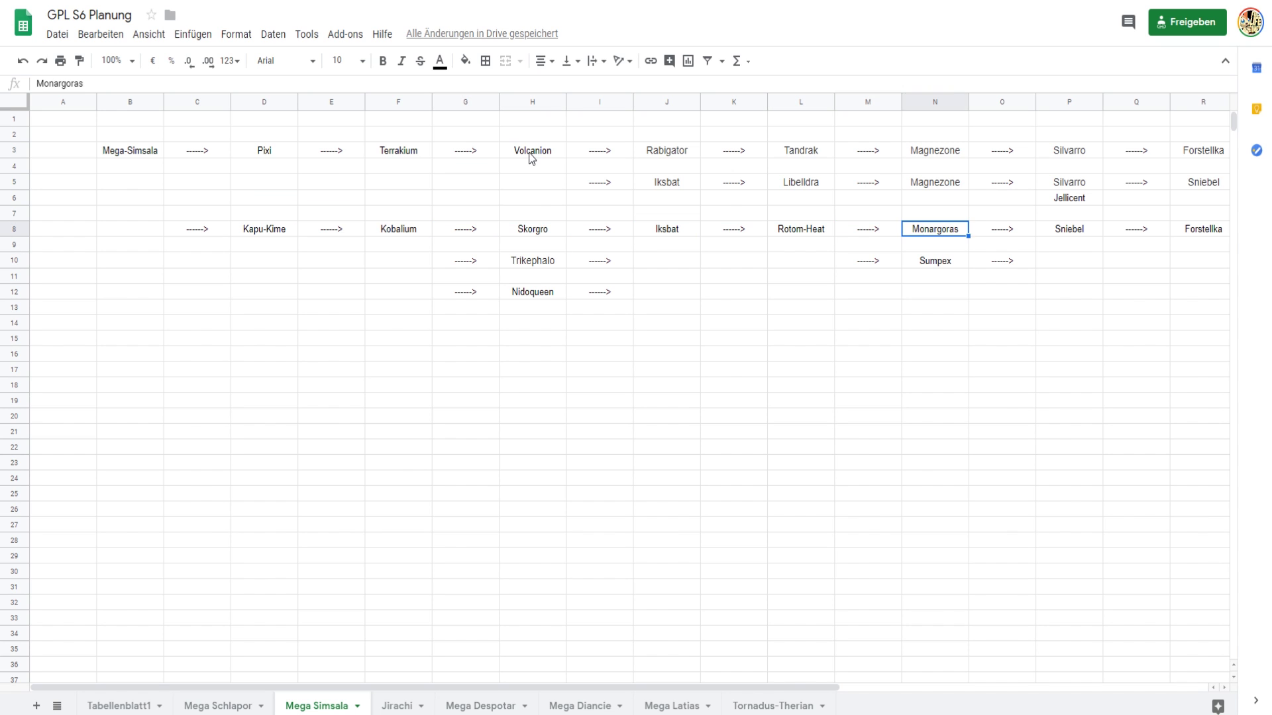
{"action": "key", "text": "Right"}
{"action": "key", "text": "Up"}
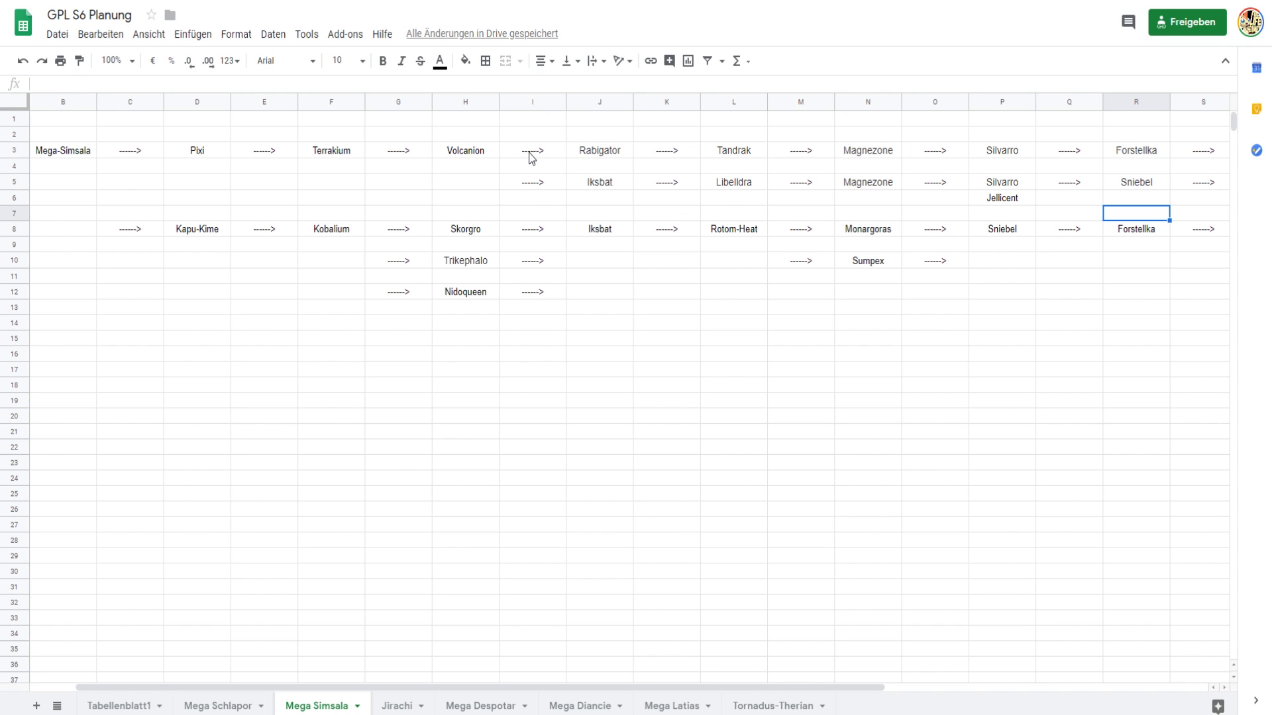
Examine the alternative picks in rows 5 and 6 of the Mega Simsala sheet, from Jellicent back to Libelldra.
{"action": "key", "text": "Left"}
{"action": "key", "text": "Left"}
{"action": "key", "text": "Up"}
{"action": "key", "text": "Left"}
{"action": "key", "text": "Left"}
{"action": "key", "text": "Left"}
{"action": "key", "text": "Left"}
{"action": "key", "text": "Left"}
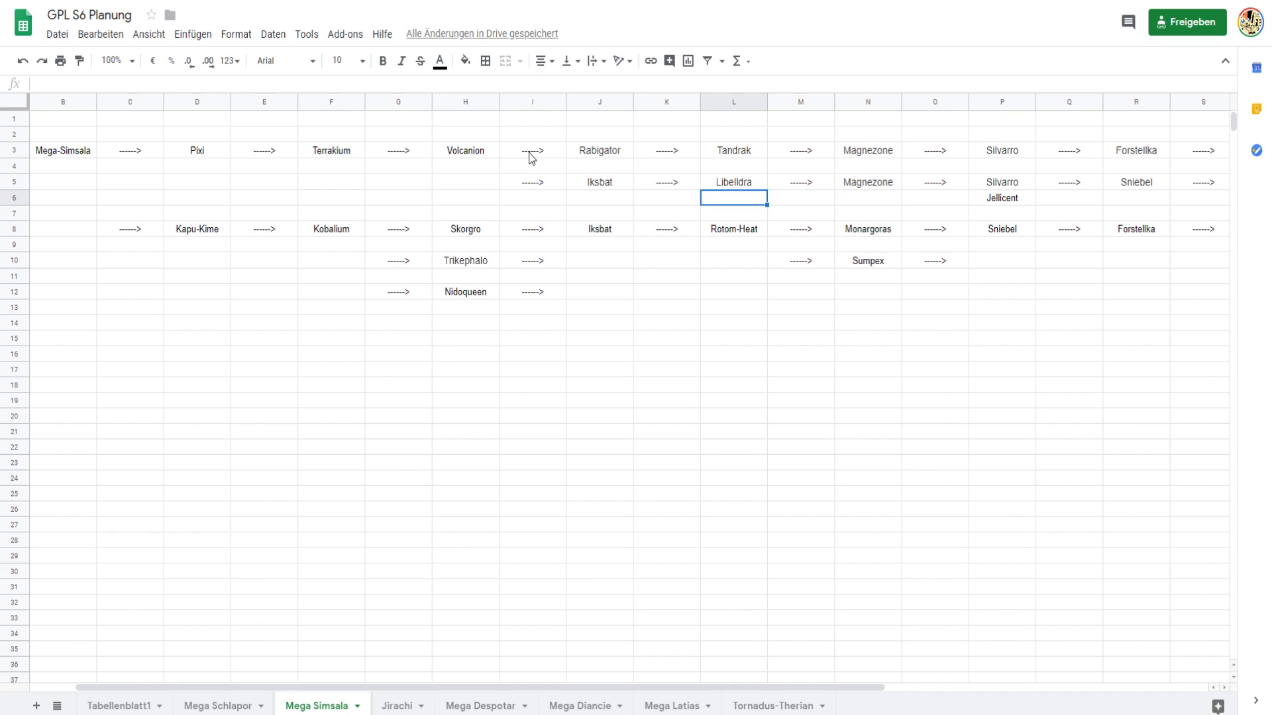
{"action": "key", "text": "Left"}
{"action": "key", "text": "Left"}
{"action": "key", "text": "Left"}
{"action": "key", "text": "Left"}
{"action": "key", "text": "Left"}
{"action": "key", "text": "Left"}
{"action": "key", "text": "Left"}
{"action": "key", "text": "Left"}
{"action": "key", "text": "Left"}
{"action": "key", "text": "Left"}
{"action": "key", "text": "Right"}
{"action": "key", "text": "Right"}
{"action": "key", "text": "Right"}
{"action": "key", "text": "Right"}
{"action": "key", "text": "Right"}
{"action": "key", "text": "Right"}
{"action": "key", "text": "Right"}
{"action": "key", "text": "Right"}
{"action": "key", "text": "Right"}
{"action": "key", "text": "Right"}
{"action": "key", "text": "Right"}
{"action": "key", "text": "Right"}
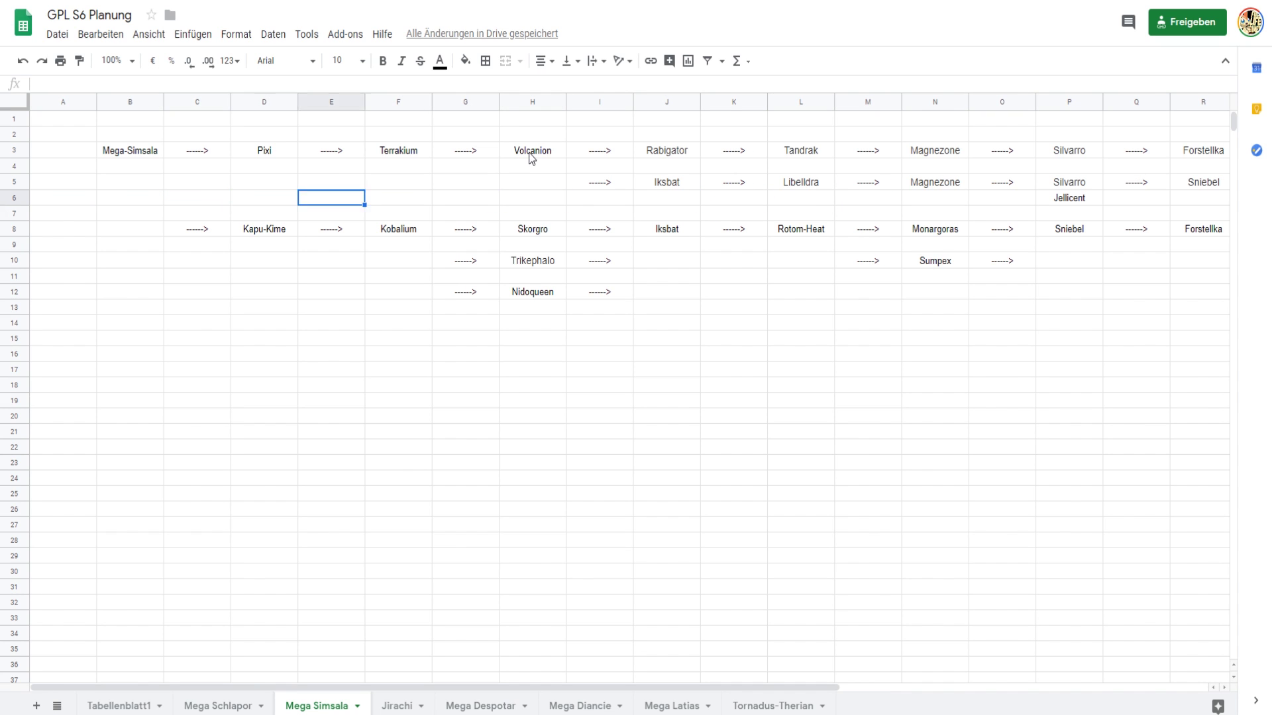
{"action": "key", "text": "Down"}
{"action": "key", "text": "Right"}
{"action": "key", "text": "Right"}
{"action": "key", "text": "Right"}
{"action": "key", "text": "Right"}
{"action": "key", "text": "Right"}
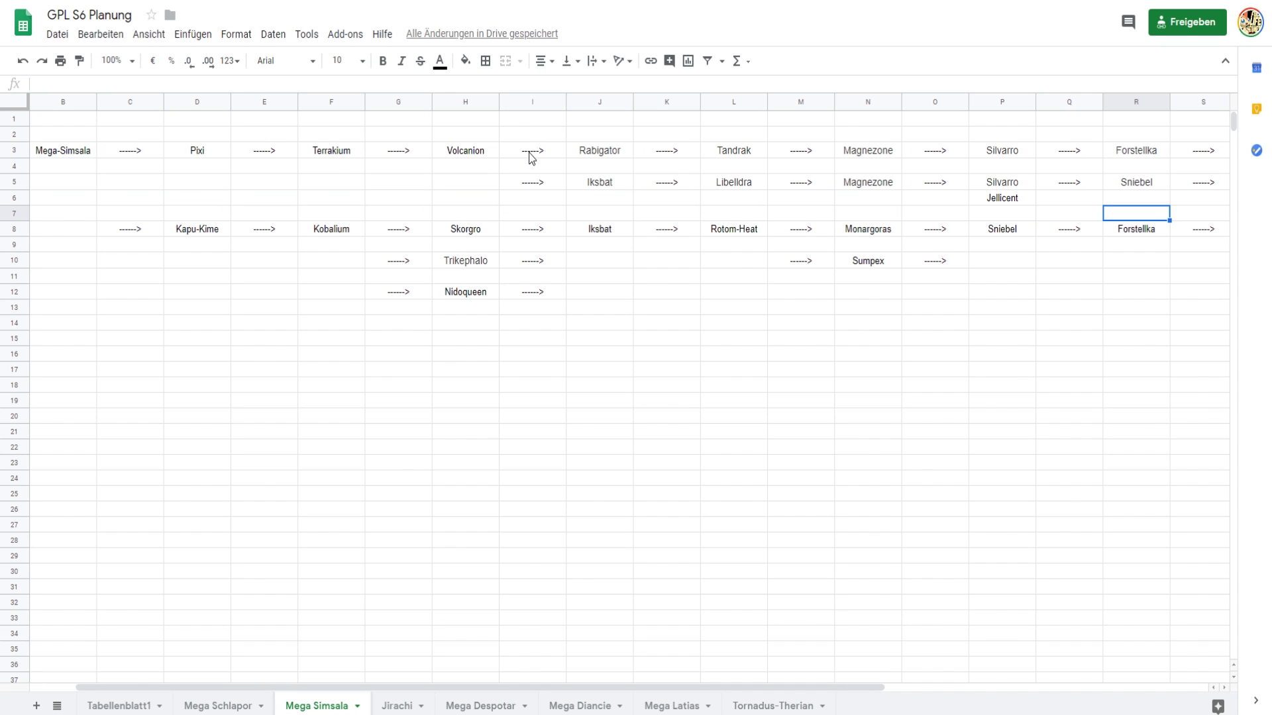
{"action": "key", "text": "Left"}
{"action": "key", "text": "Left"}
{"action": "key", "text": "Left"}
{"action": "key", "text": "Left"}
{"action": "key", "text": "Left"}
{"action": "key", "text": "Left"}
{"action": "key", "text": "Left"}
{"action": "key", "text": "Left"}
{"action": "key", "text": "Left"}
{"action": "key", "text": "Left"}
{"action": "key", "text": "Left"}
{"action": "key", "text": "Left"}
{"action": "key", "text": "Left"}
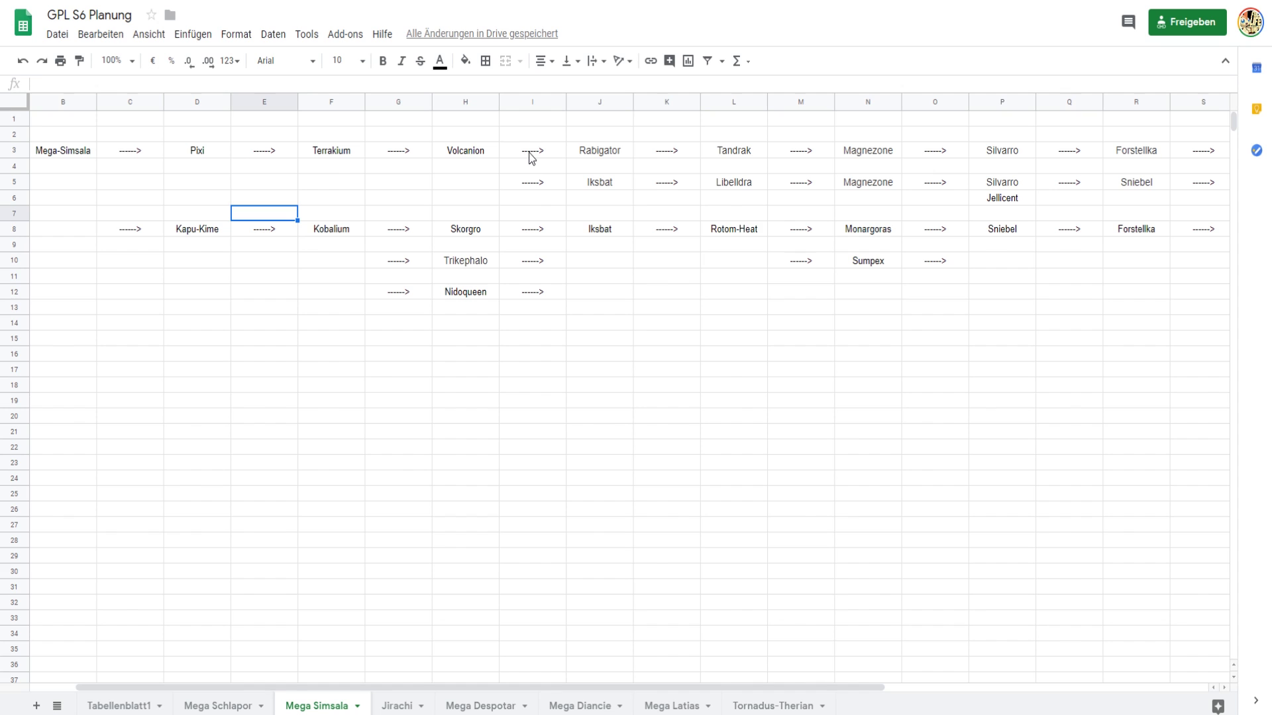
{"action": "key", "text": "Left"}
{"action": "key", "text": "Left"}
{"action": "key", "text": "Left"}
{"action": "key", "text": "Right"}
{"action": "key", "text": "Right"}
{"action": "key", "text": "Right"}
{"action": "key", "text": "Right"}
{"action": "key", "text": "Right"}
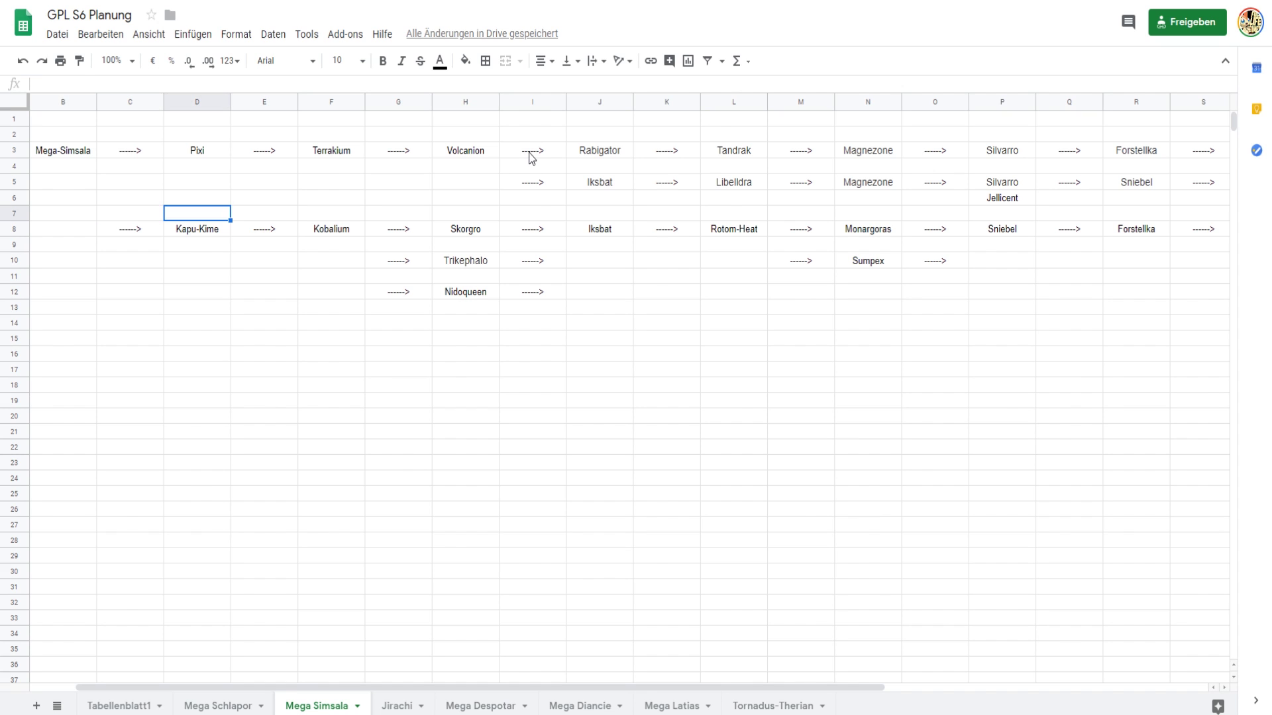
{"action": "key", "text": "Right"}
{"action": "key", "text": "Right"}
{"action": "key", "text": "Right"}
{"action": "key", "text": "Right"}
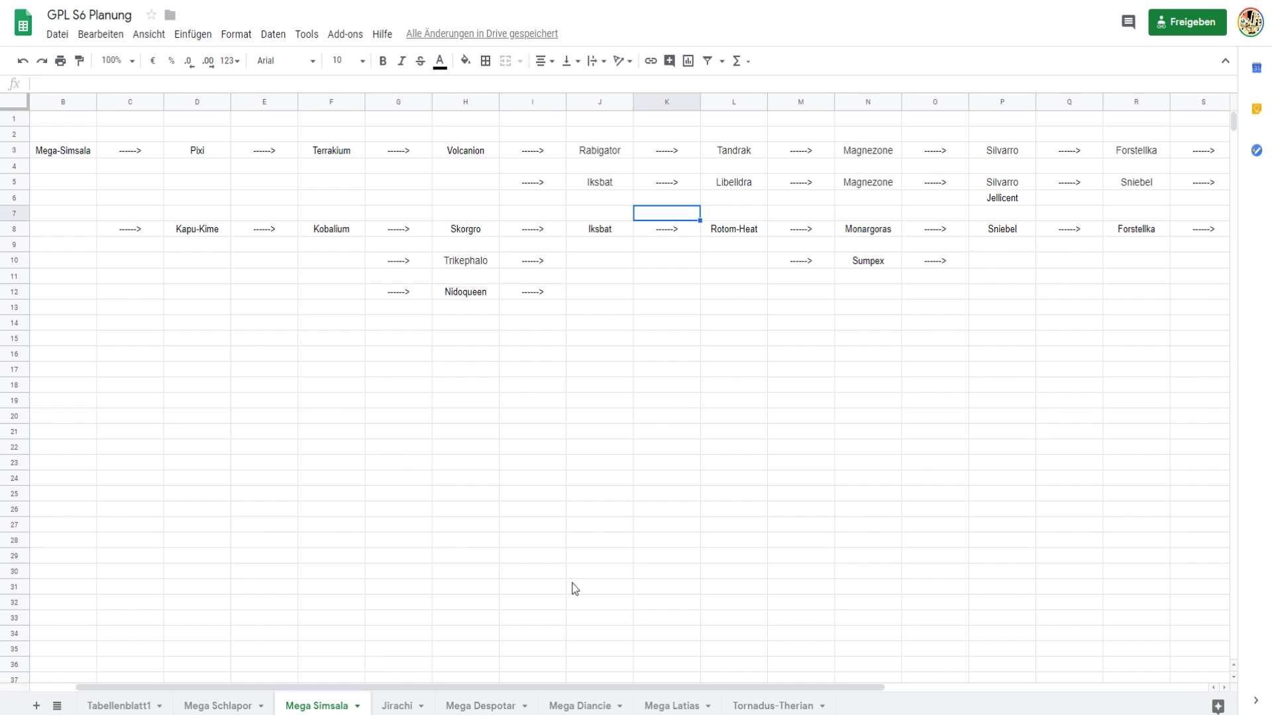
Open the Tornadus-Therian sheet and skim its draft plans from the opening draft in row 3 down to row 49.
{"action": "left_click", "coordinate": [762, 705]}
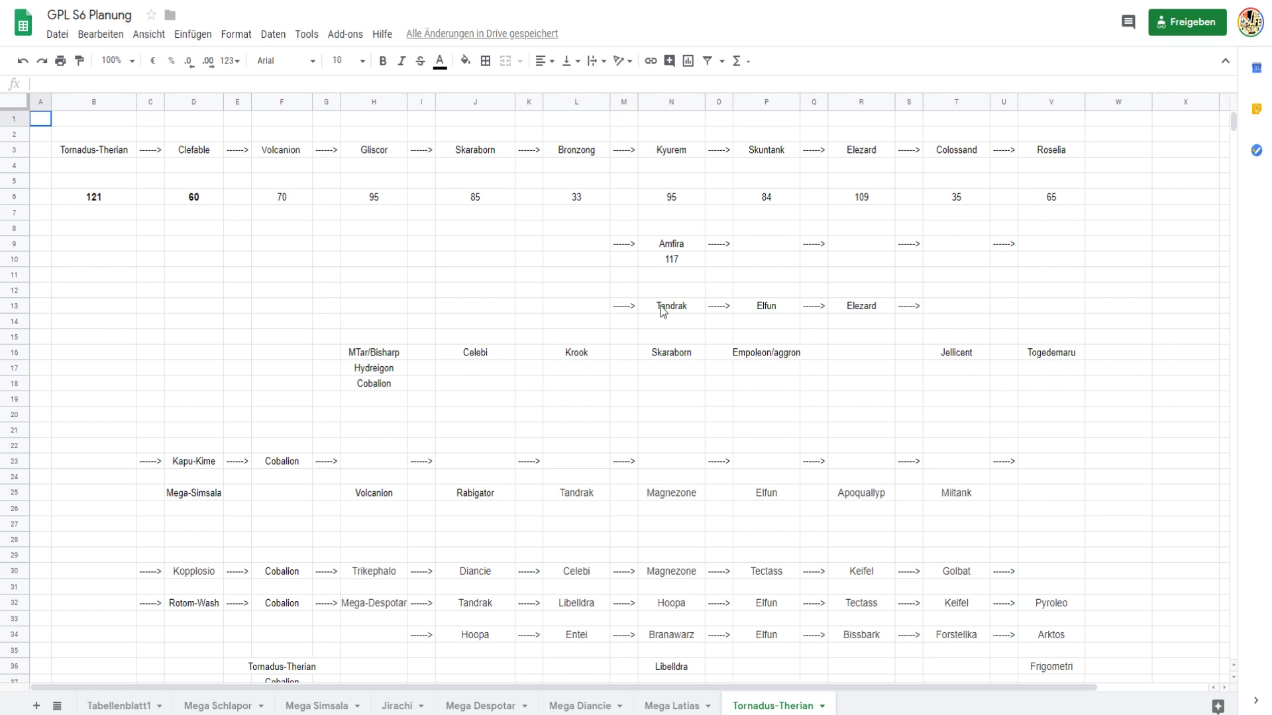
{"action": "scroll", "coordinate": [623, 237], "scroll_direction": "down", "scroll_amount": 7}
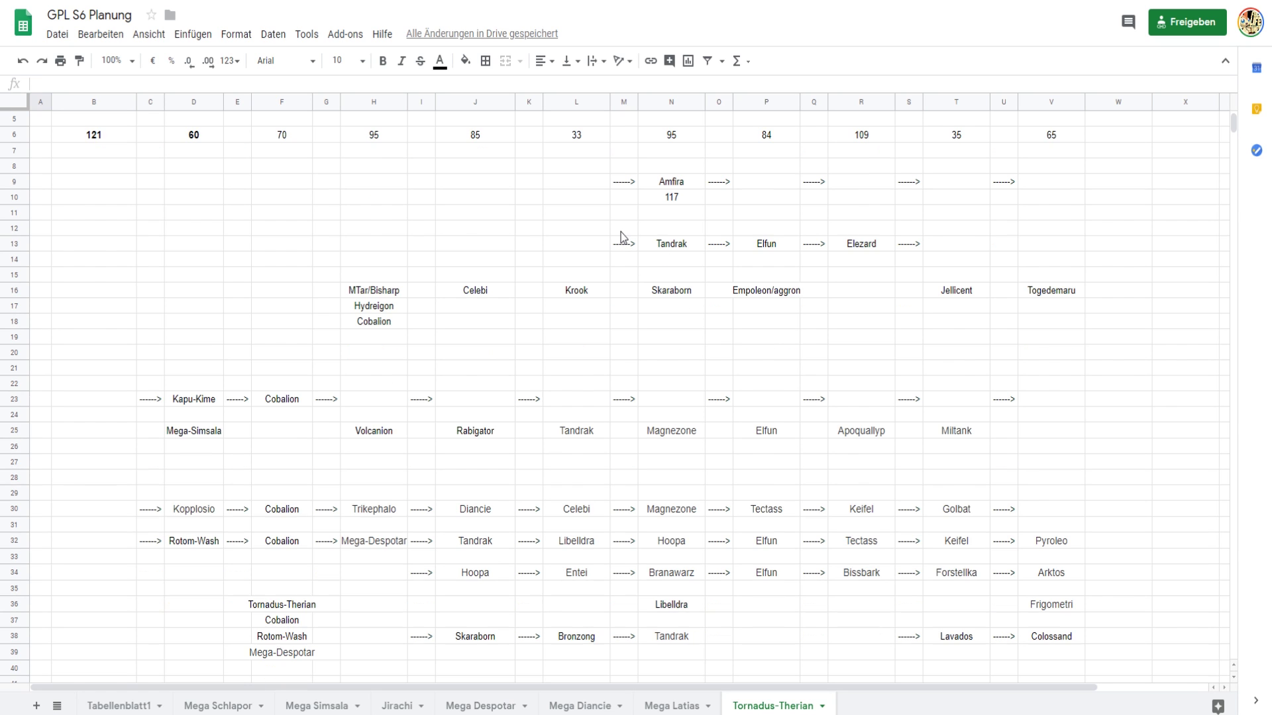
{"action": "scroll", "coordinate": [618, 235], "scroll_direction": "up", "scroll_amount": 7}
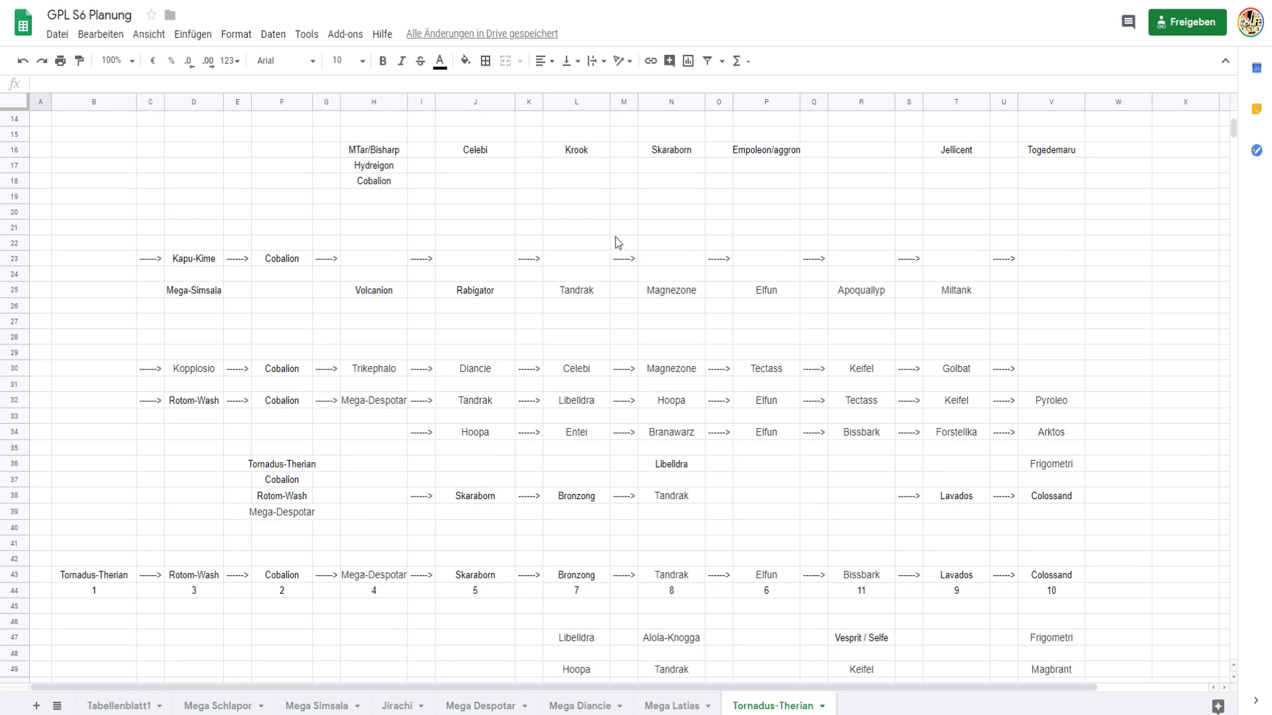
{"action": "scroll", "coordinate": [615, 242], "scroll_direction": "down", "scroll_amount": 4}
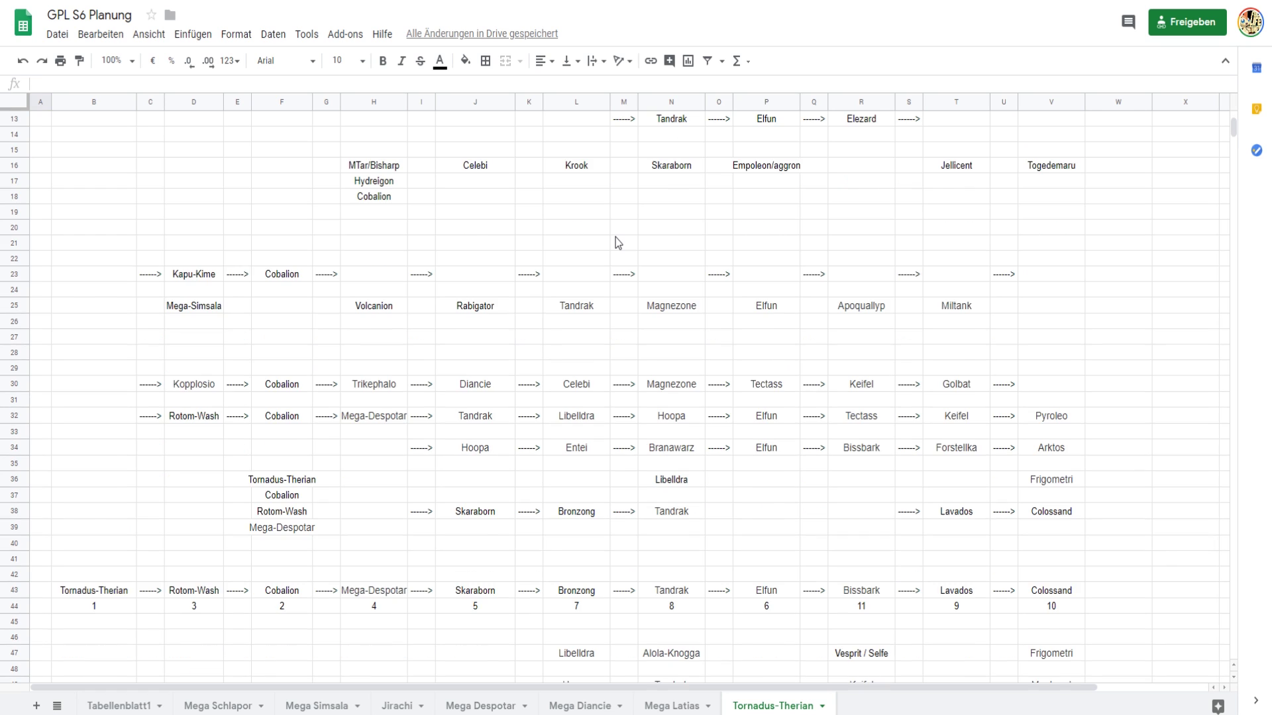
{"action": "scroll", "coordinate": [588, 267], "scroll_direction": "up", "scroll_amount": 4}
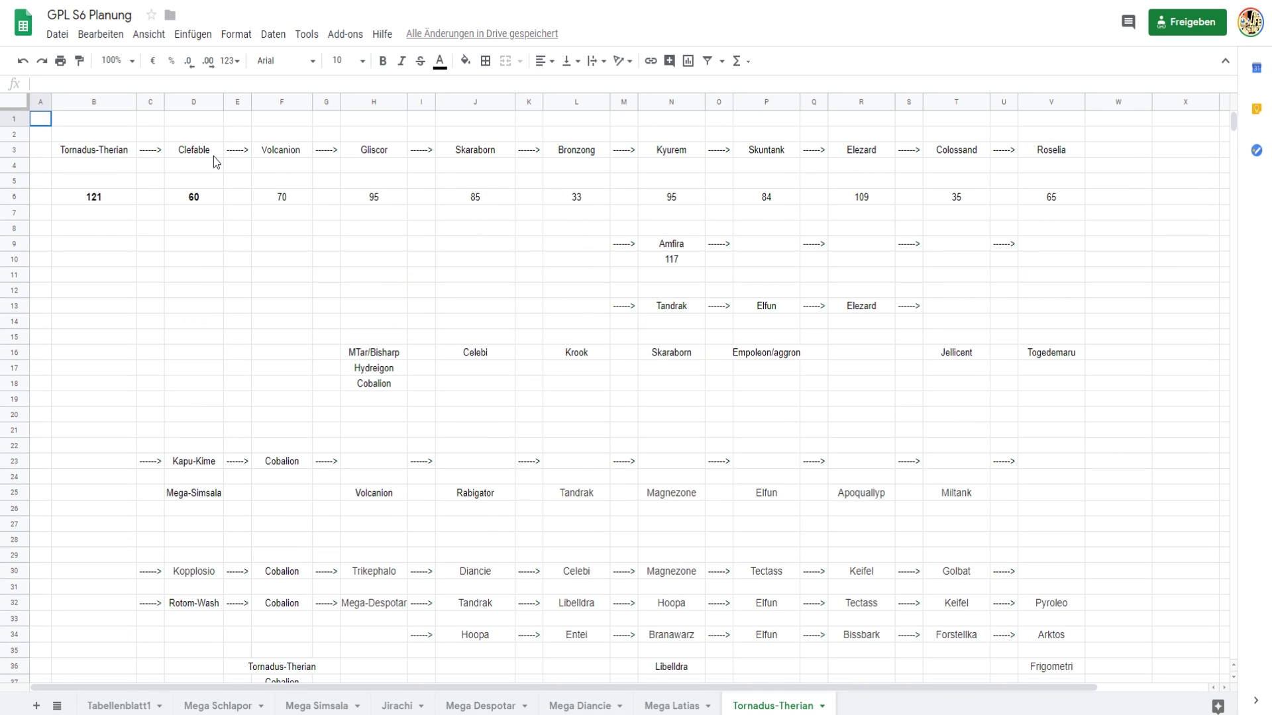
Examine the alternative Tornadus-Therian drafts with Kapu-Kime, Mega-Simsala, Kopplosio and Rotom-Wash as second pick in rows 23 to 32.
{"action": "scroll", "coordinate": [188, 264], "scroll_direction": "down", "scroll_amount": 4}
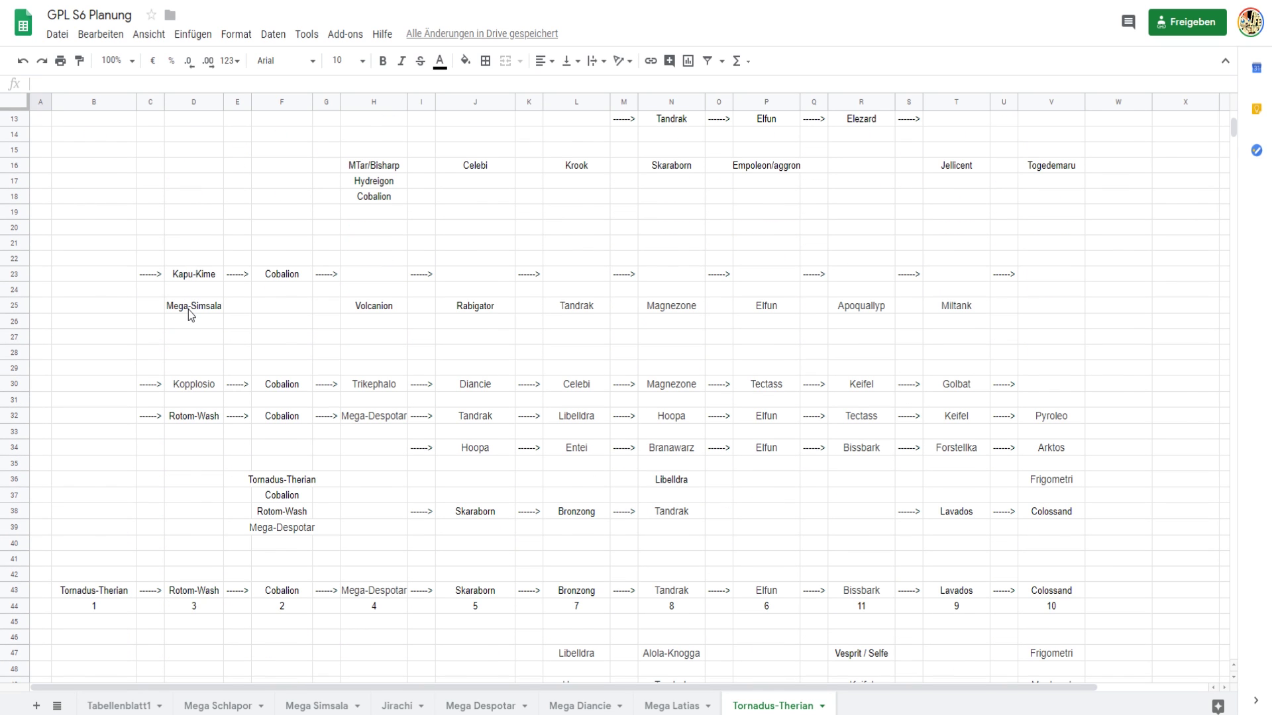
{"action": "scroll", "coordinate": [188, 309], "scroll_direction": "down", "scroll_amount": 1}
{"action": "scroll", "coordinate": [185, 289], "scroll_direction": "up", "scroll_amount": 3}
{"action": "scroll", "coordinate": [184, 283], "scroll_direction": "down", "scroll_amount": 3}
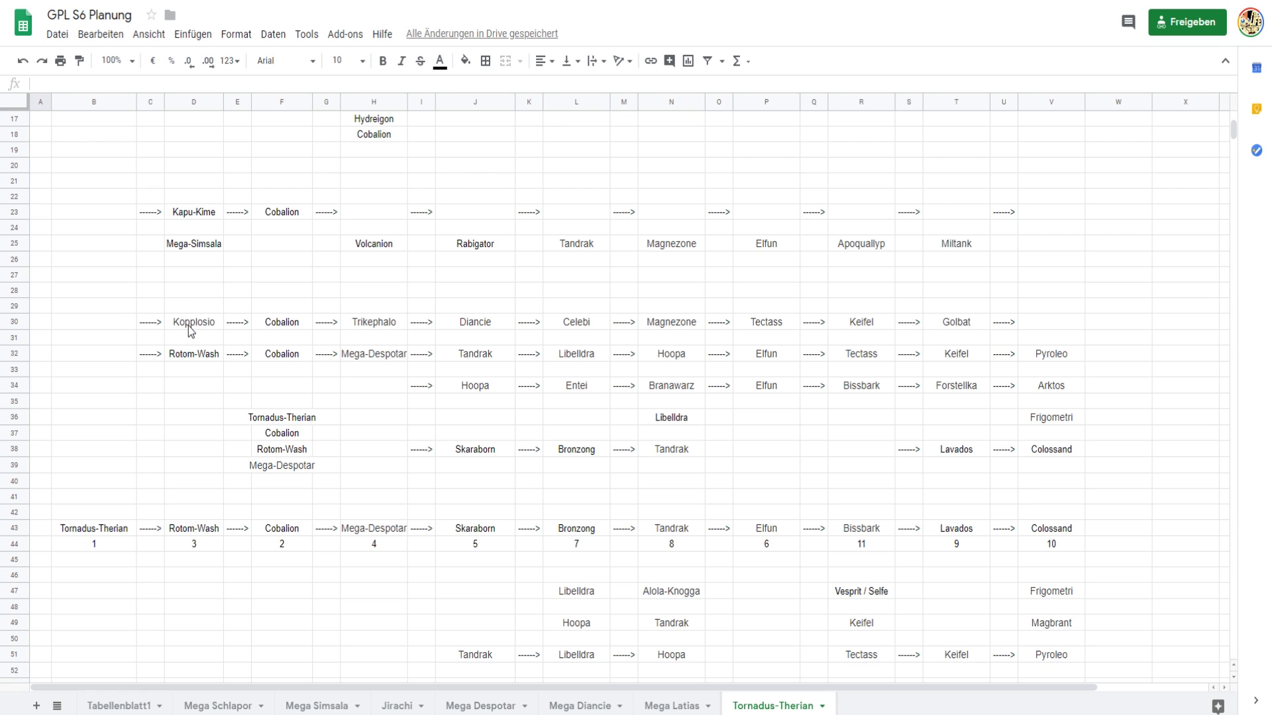
{"action": "scroll", "coordinate": [187, 311], "scroll_direction": "down", "scroll_amount": 1}
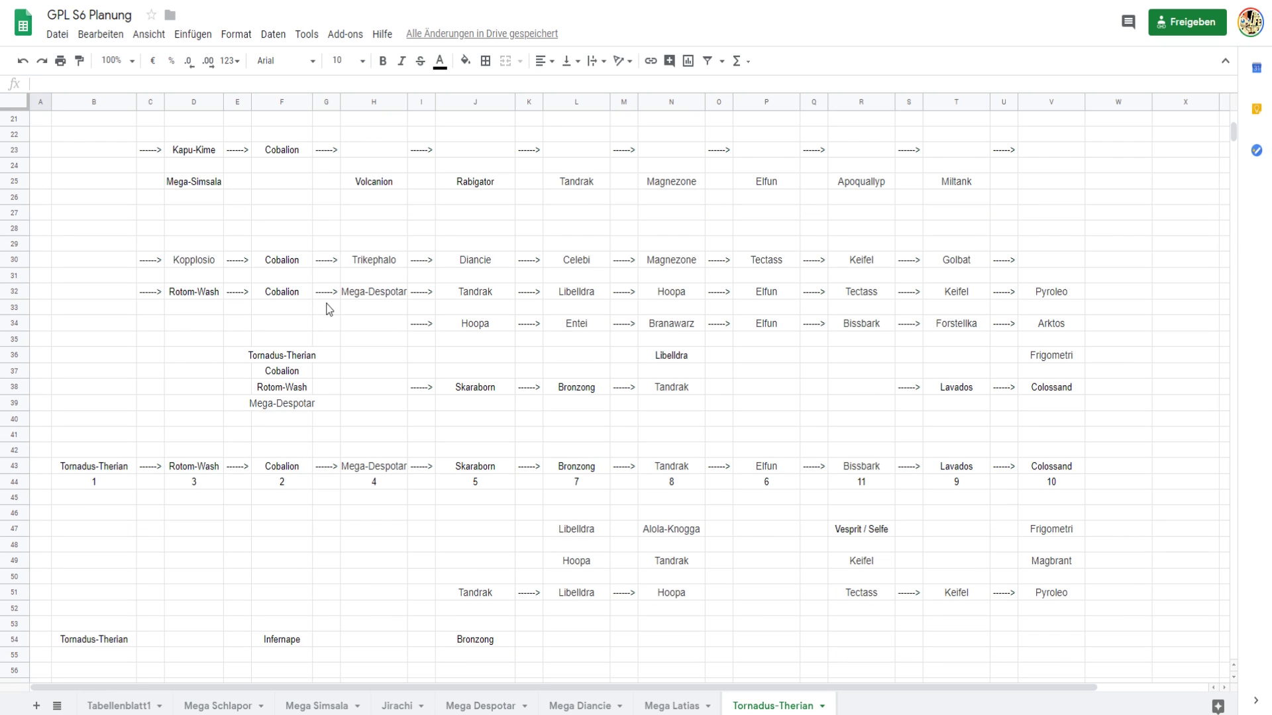
Go back over the Tornadus-Therian drafts from the Clefable plan in row 3 to the numbered plan in rows 43 and 44.
{"action": "scroll", "coordinate": [203, 299], "scroll_direction": "up", "scroll_amount": 5}
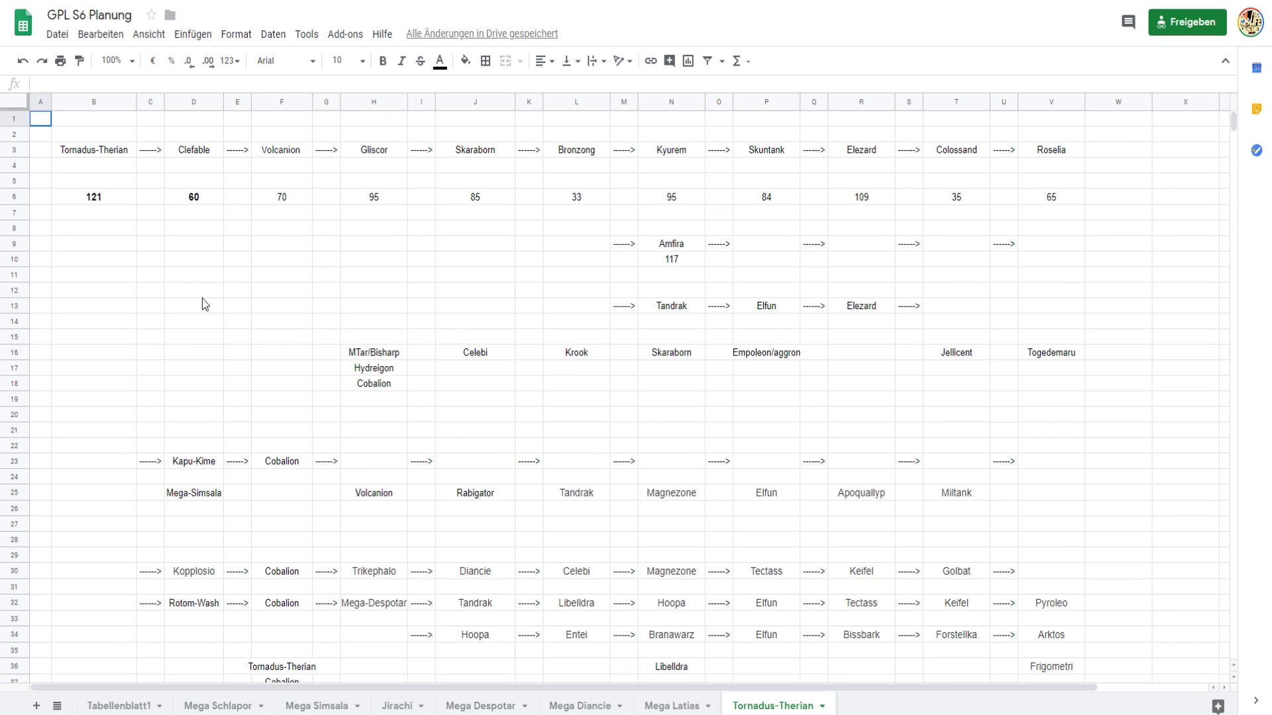
{"action": "scroll", "coordinate": [149, 193], "scroll_direction": "down", "scroll_amount": 2}
{"action": "scroll", "coordinate": [145, 258], "scroll_direction": "up", "scroll_amount": 2}
{"action": "scroll", "coordinate": [165, 325], "scroll_direction": "down", "scroll_amount": 4}
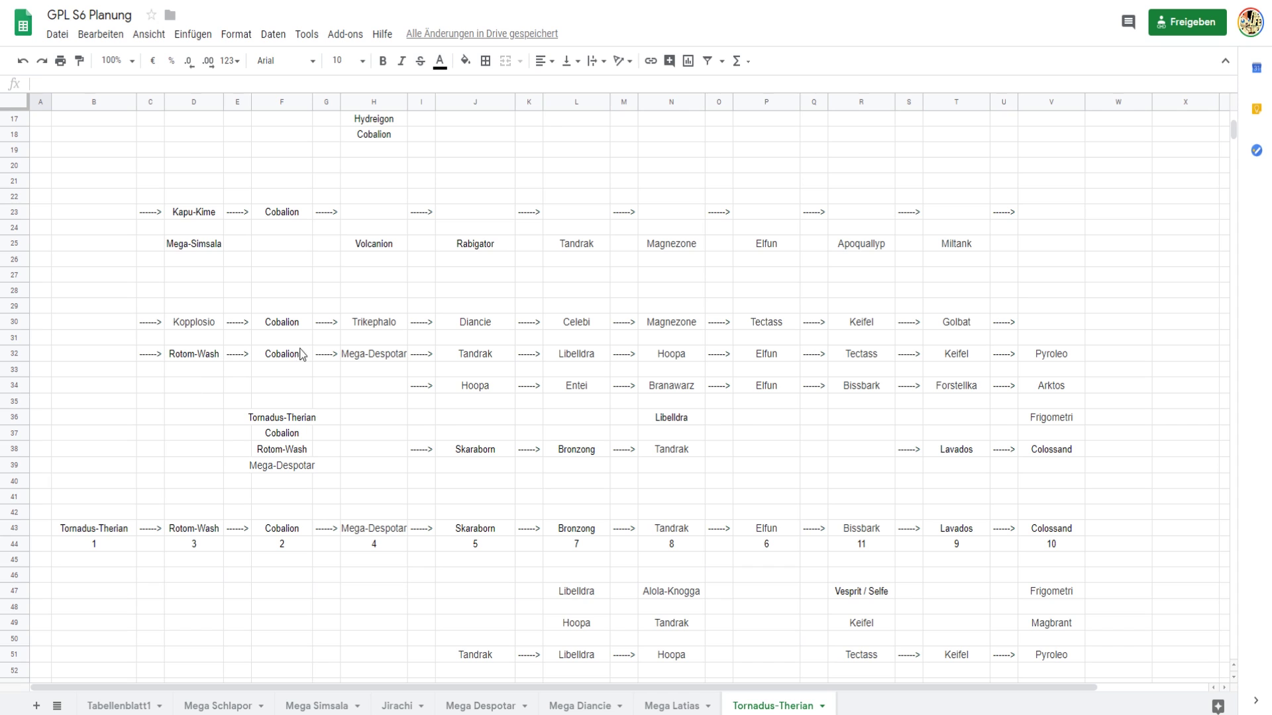
{"action": "scroll", "coordinate": [342, 360], "scroll_direction": "down", "scroll_amount": 1}
{"action": "scroll", "coordinate": [139, 397], "scroll_direction": "down", "scroll_amount": 1}
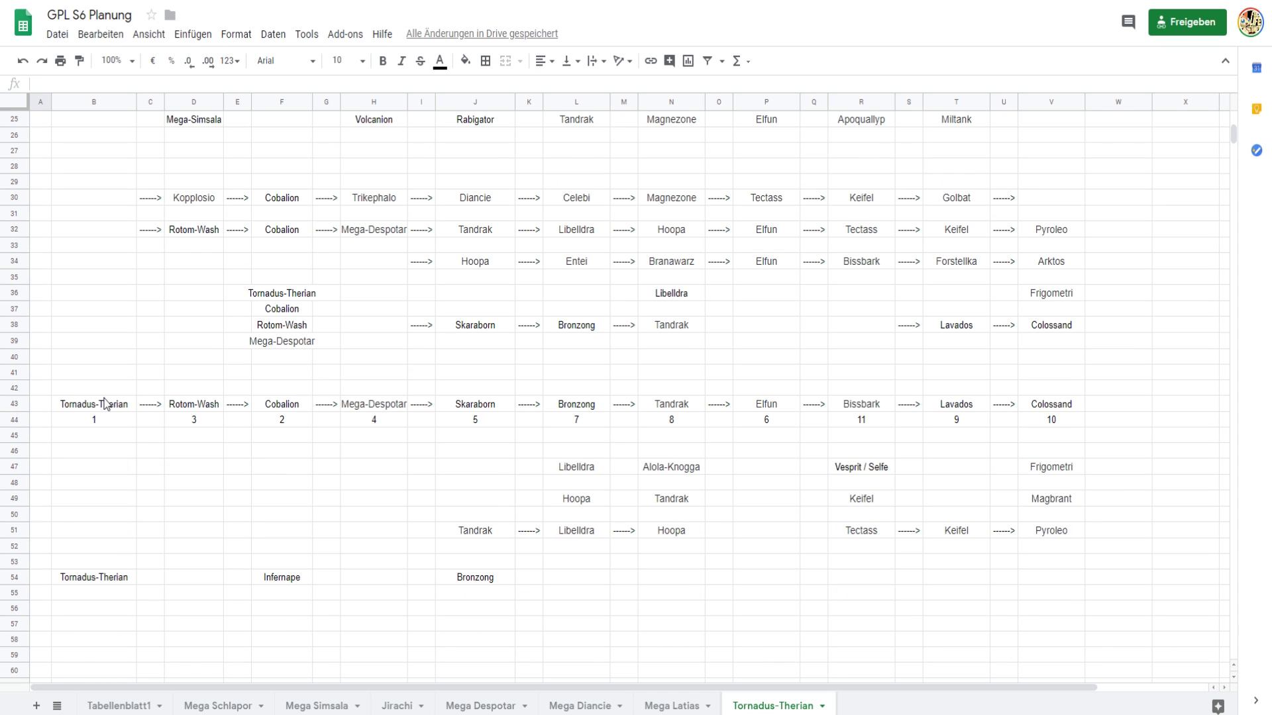
Highlight the numbered draft from Tornadus-Therian to Colossand across B43:V45, and clear the selection after viewing it.
{"action": "left_click_drag", "start_coordinate": [105, 404], "coordinate": [1050, 443]}
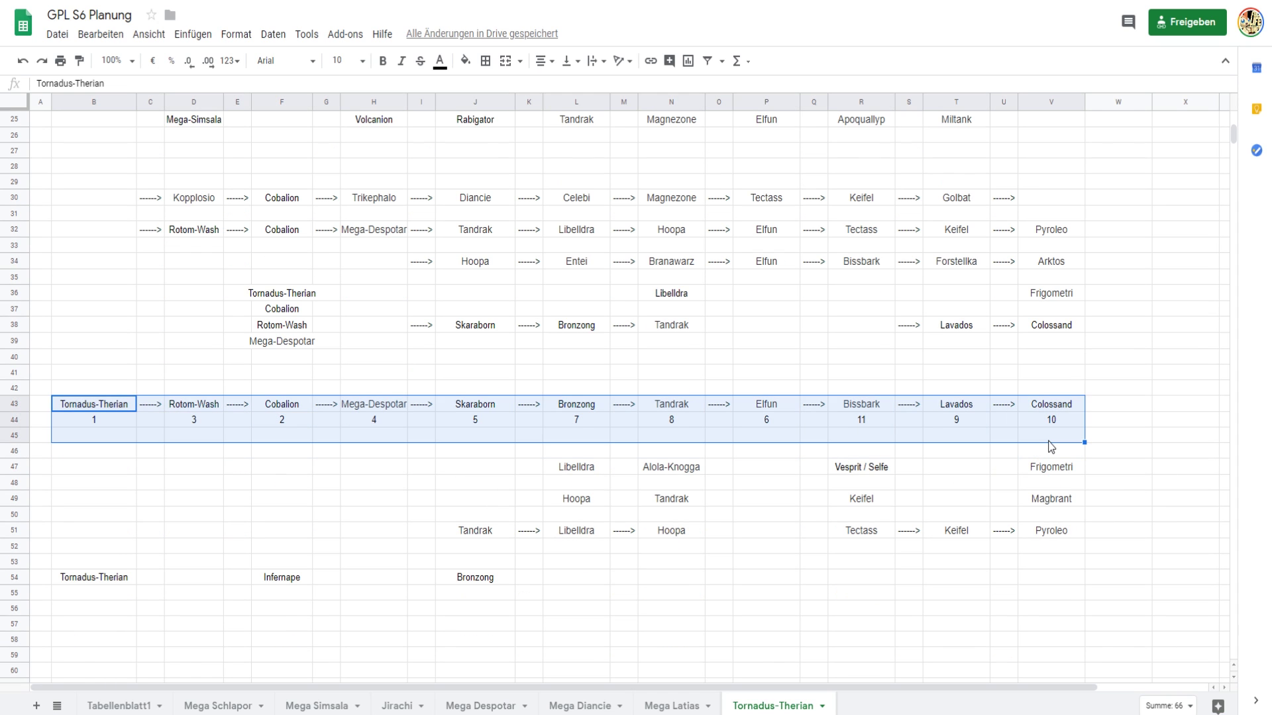
{"action": "left_click", "coordinate": [1050, 436]}
{"action": "left_click", "coordinate": [1110, 424]}
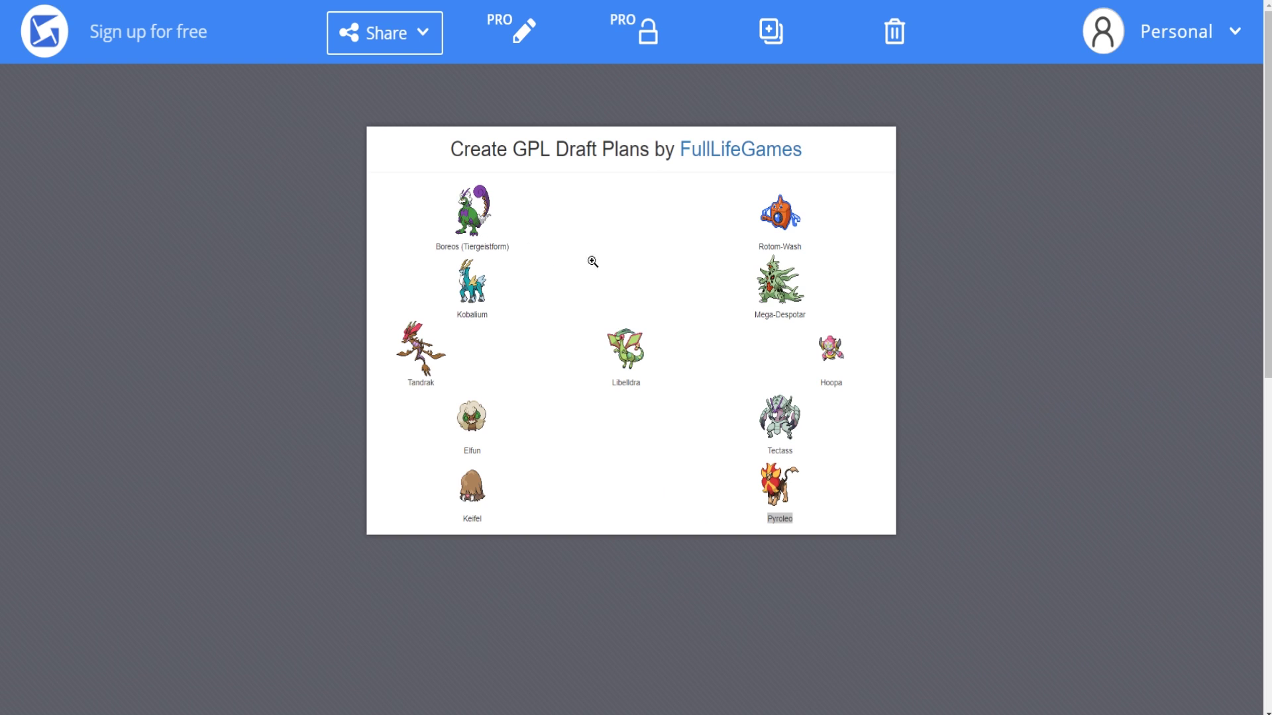
Enlarge the GPL draft plan image and examine its team picks starting with Boreos (Tiergeistform) and Rotom-Wash.
{"action": "key", "text": "ctrl+plus"}
{"action": "key", "text": "ctrl+plus"}
{"action": "key", "text": "ctrl+plus"}
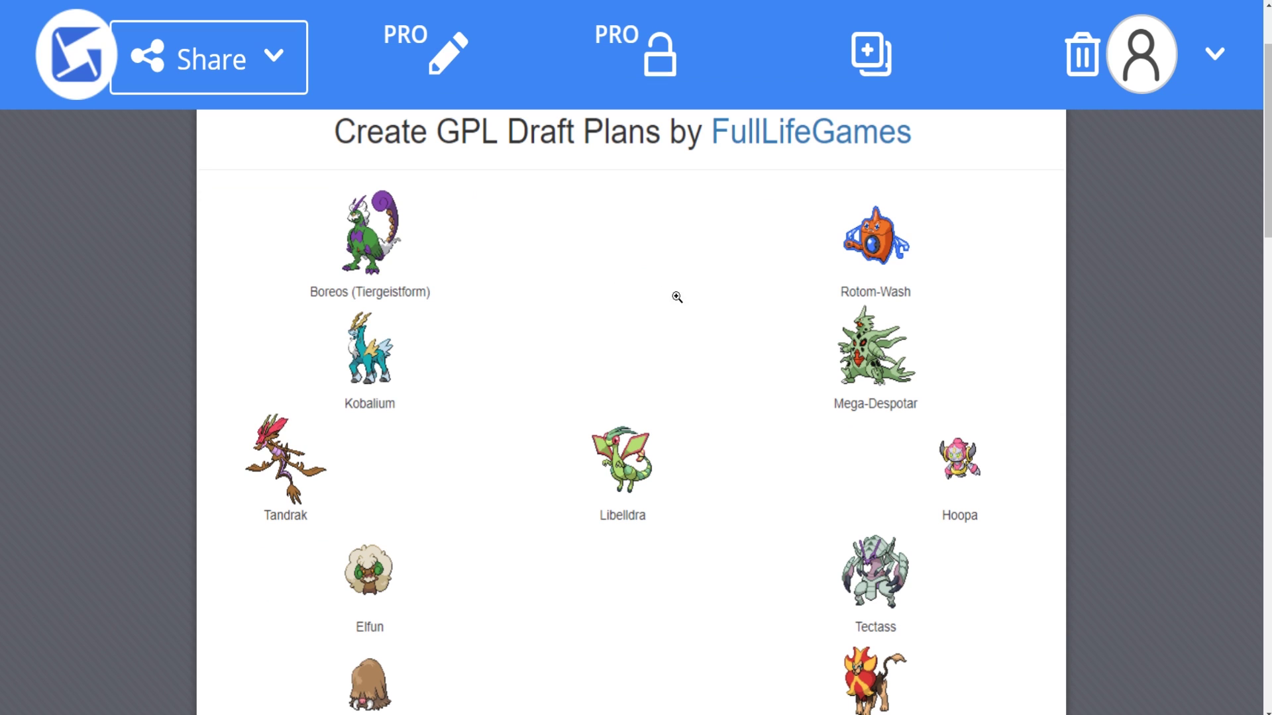
{"action": "key", "text": "ctrl+minus"}
{"action": "scroll", "coordinate": [1120, 351], "scroll_direction": "down", "scroll_amount": 1}
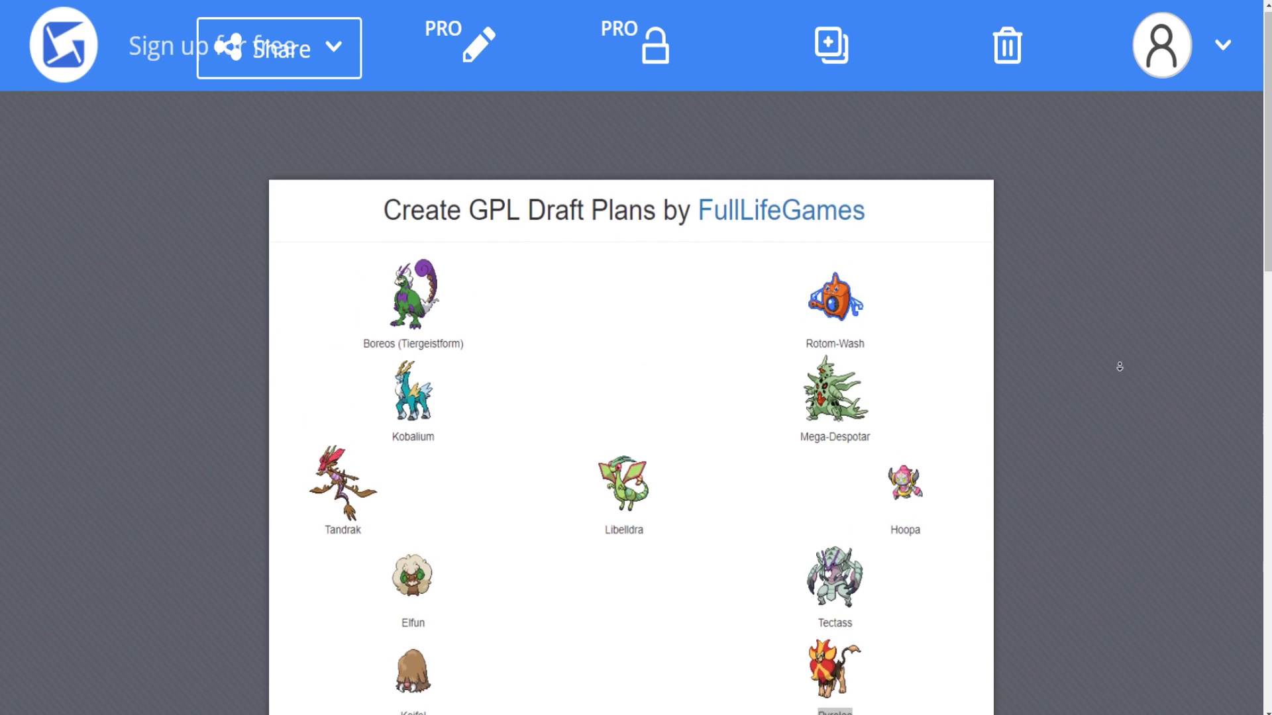